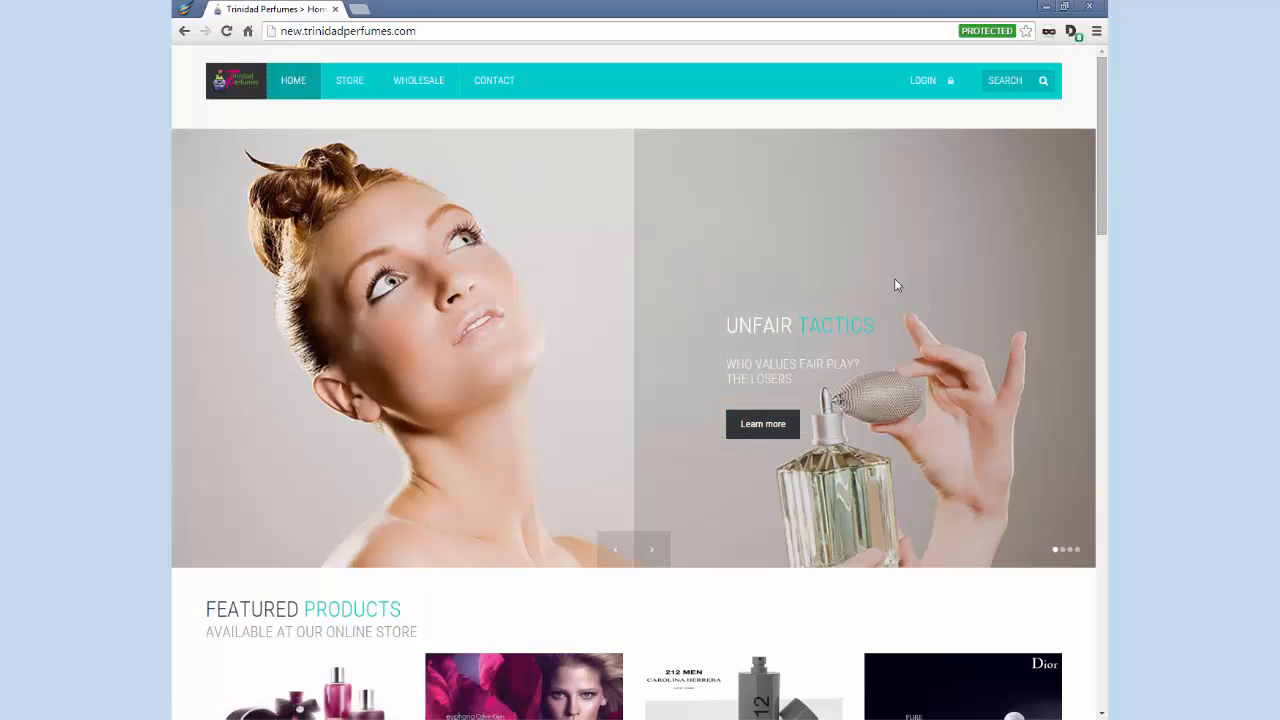
# - Log in to the Trinidad Perfumes site with the administrator's username and password
pyautogui.click(930, 82)
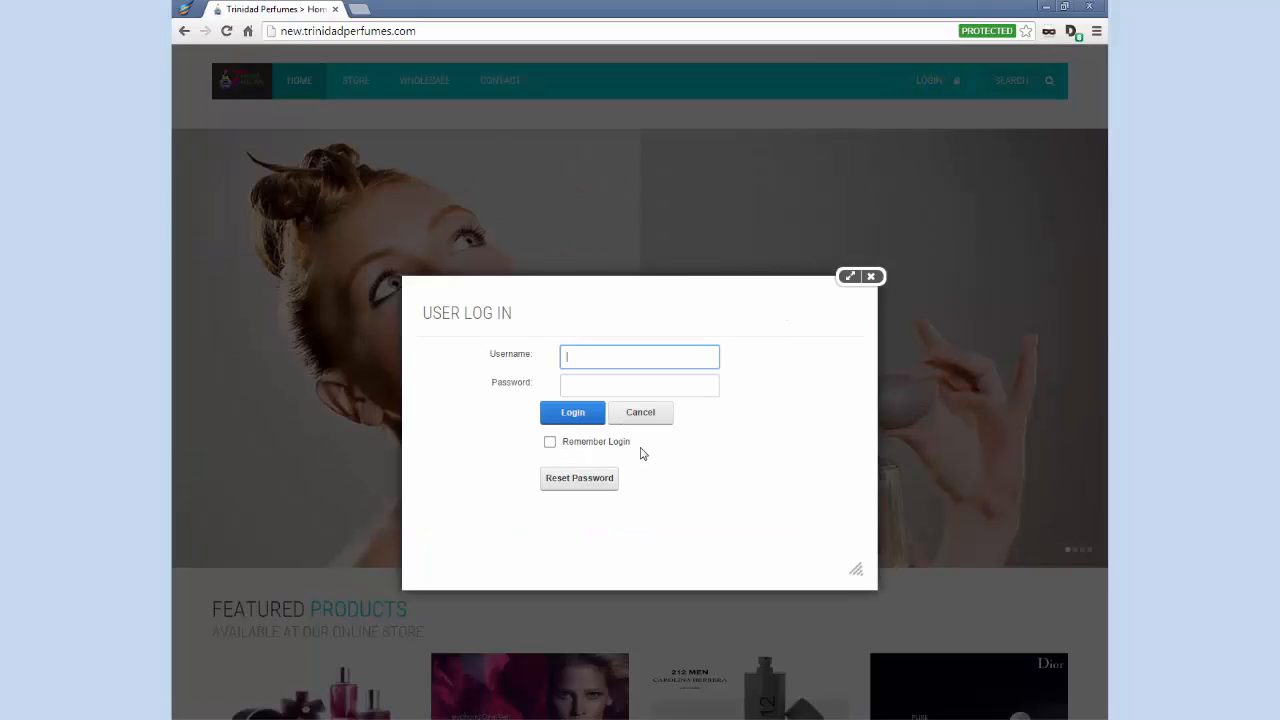
pyautogui.write('tpadmin')
pyautogui.press('Tab')
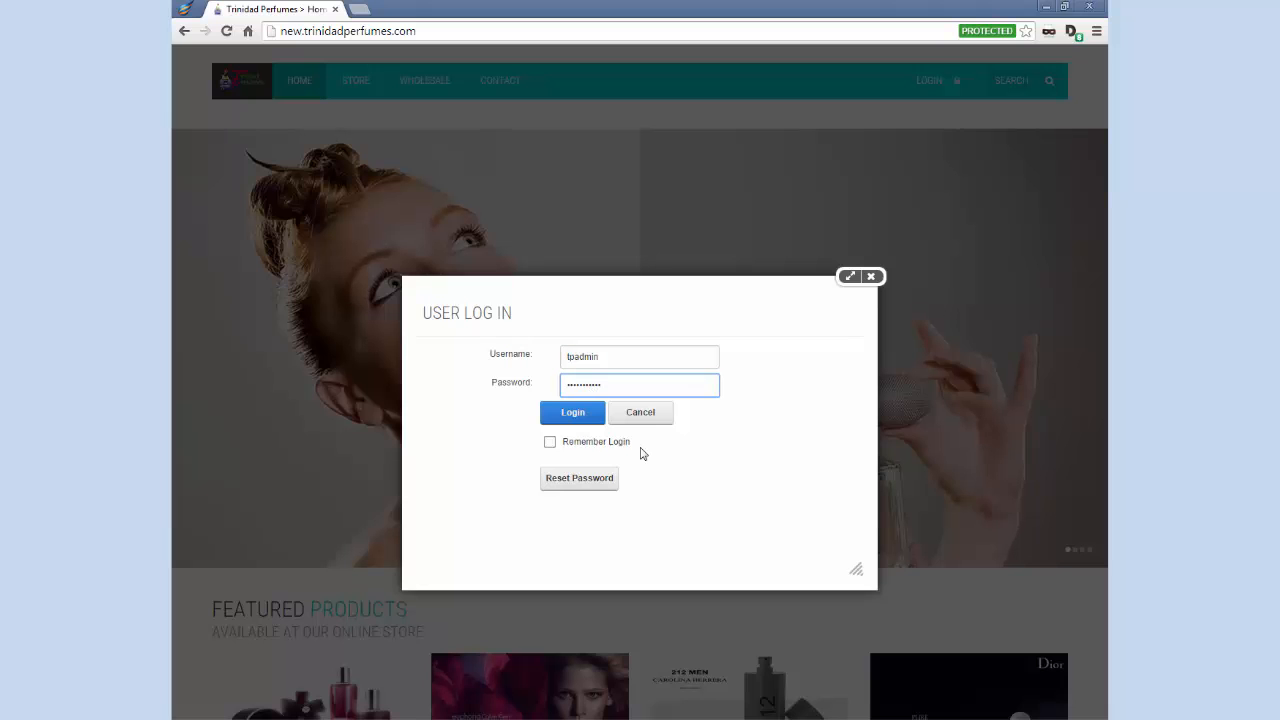
pyautogui.click(586, 411)
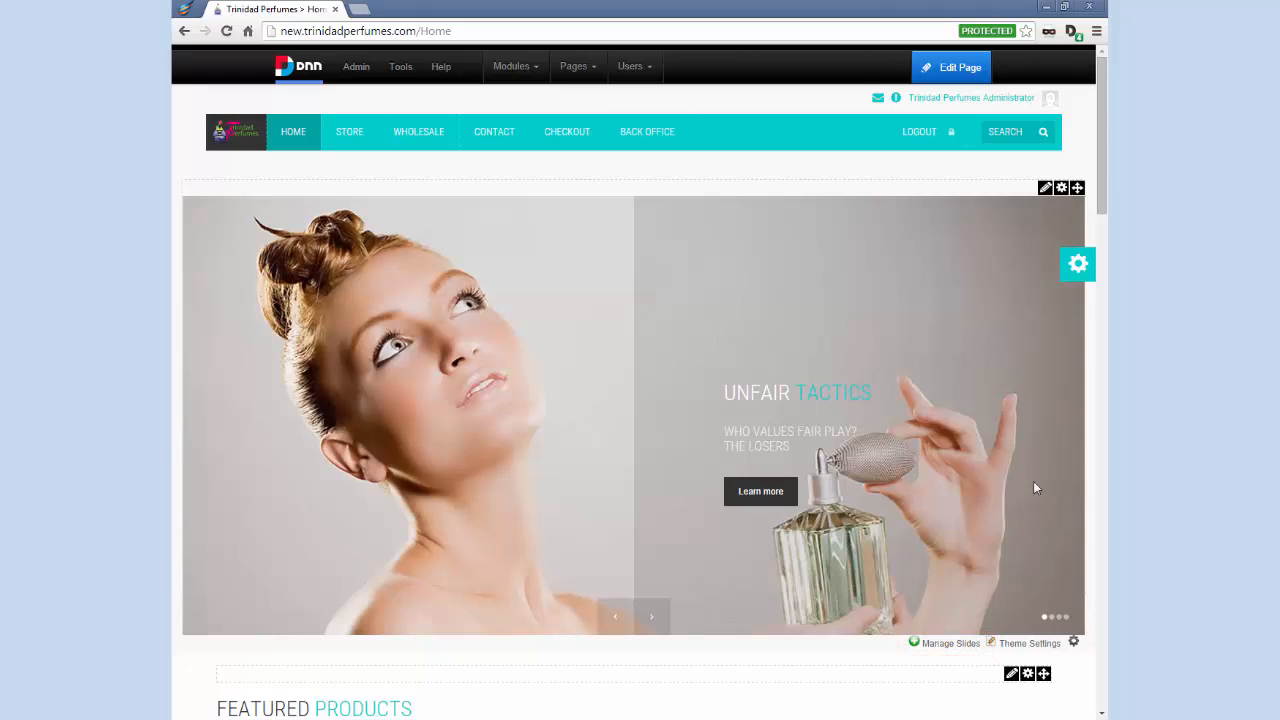
# - Turn on Stay in Edit Mode for the home page and open the banner's slide management
pyautogui.moveTo(962, 68)
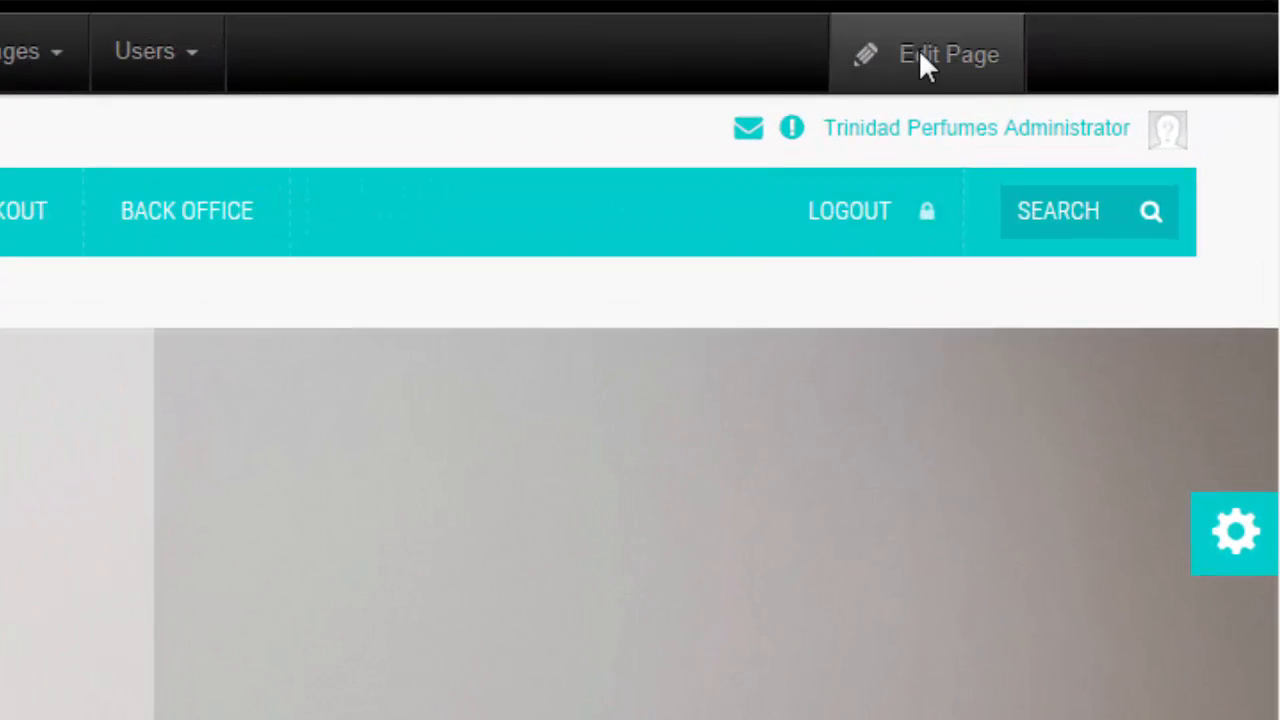
pyautogui.moveTo(999, 25)
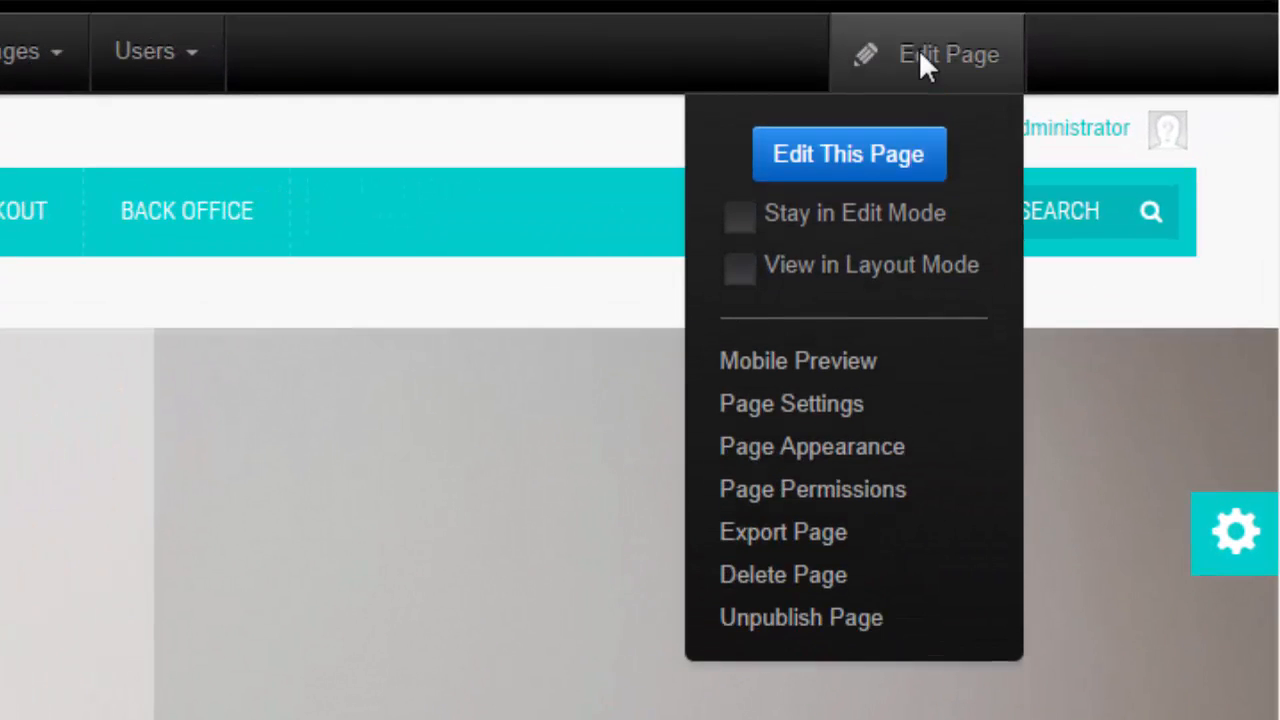
pyautogui.click(877, 208)
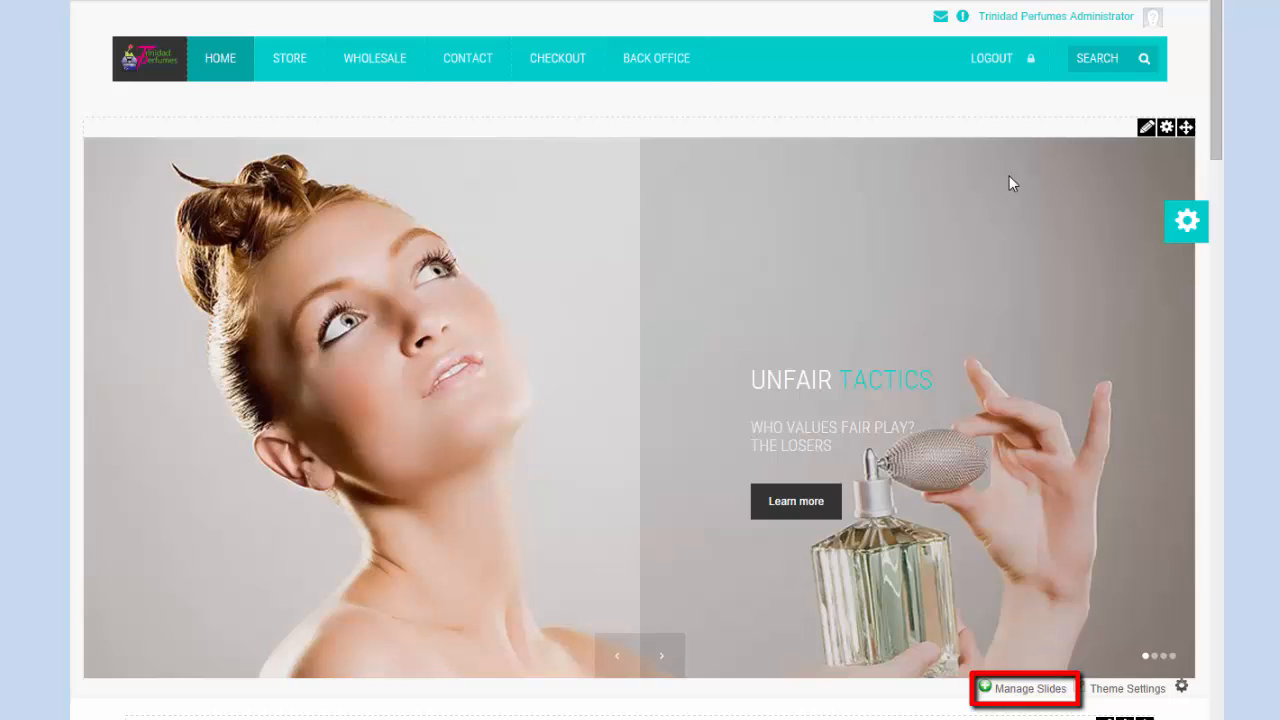
pyautogui.click(1023, 690)
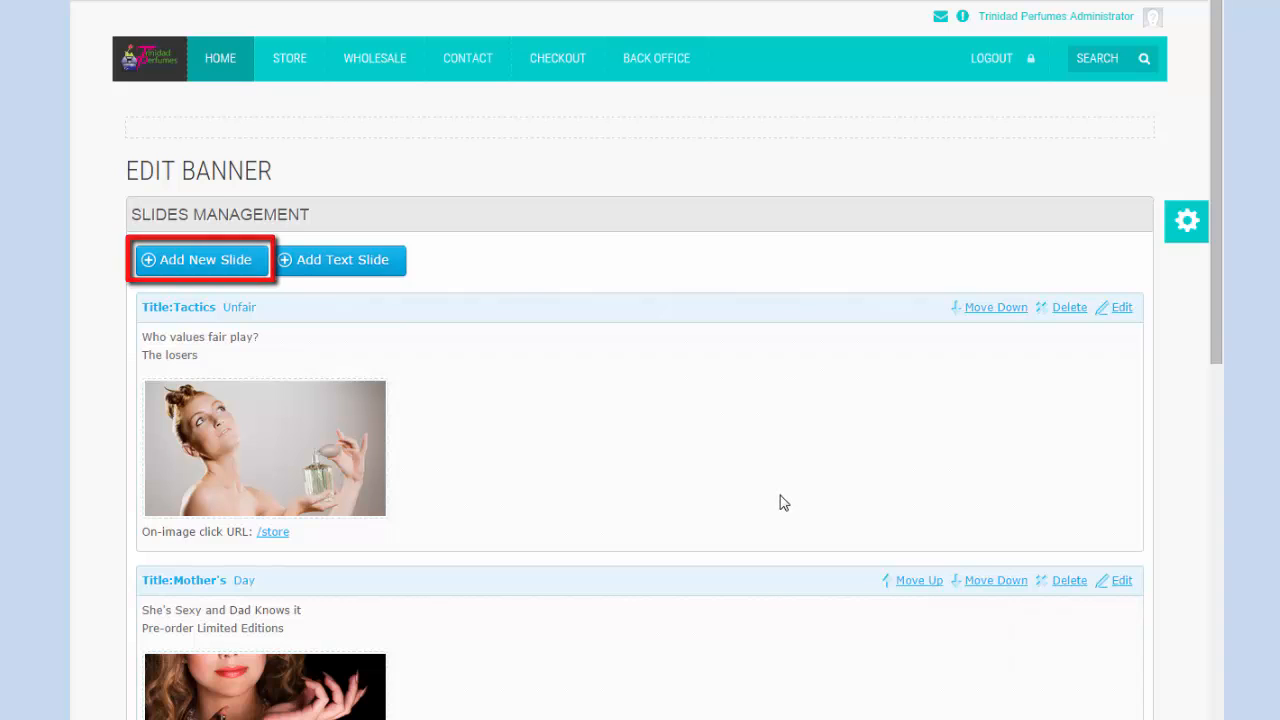
# - Review the existing banner slides, start a new image slide and choose 3.jpg from the banners folder as its image
pyautogui.scroll(-3, 765, 490)
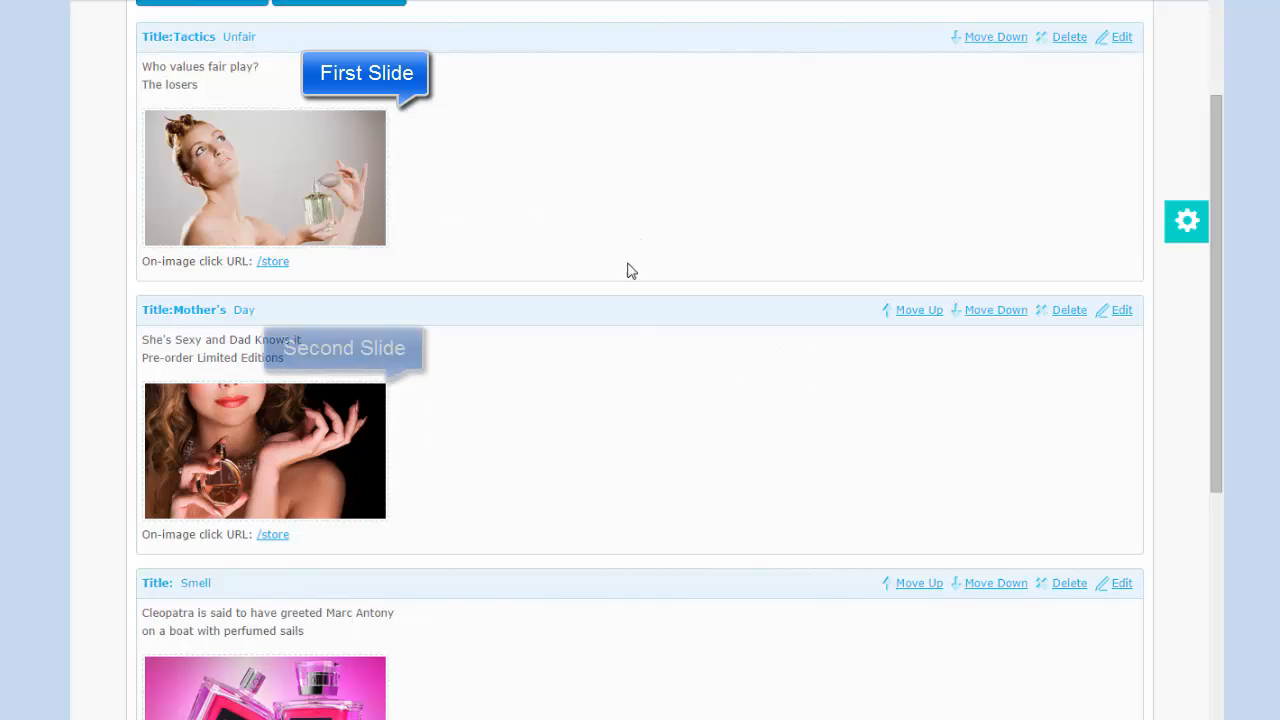
pyautogui.scroll(-5, 417, 489)
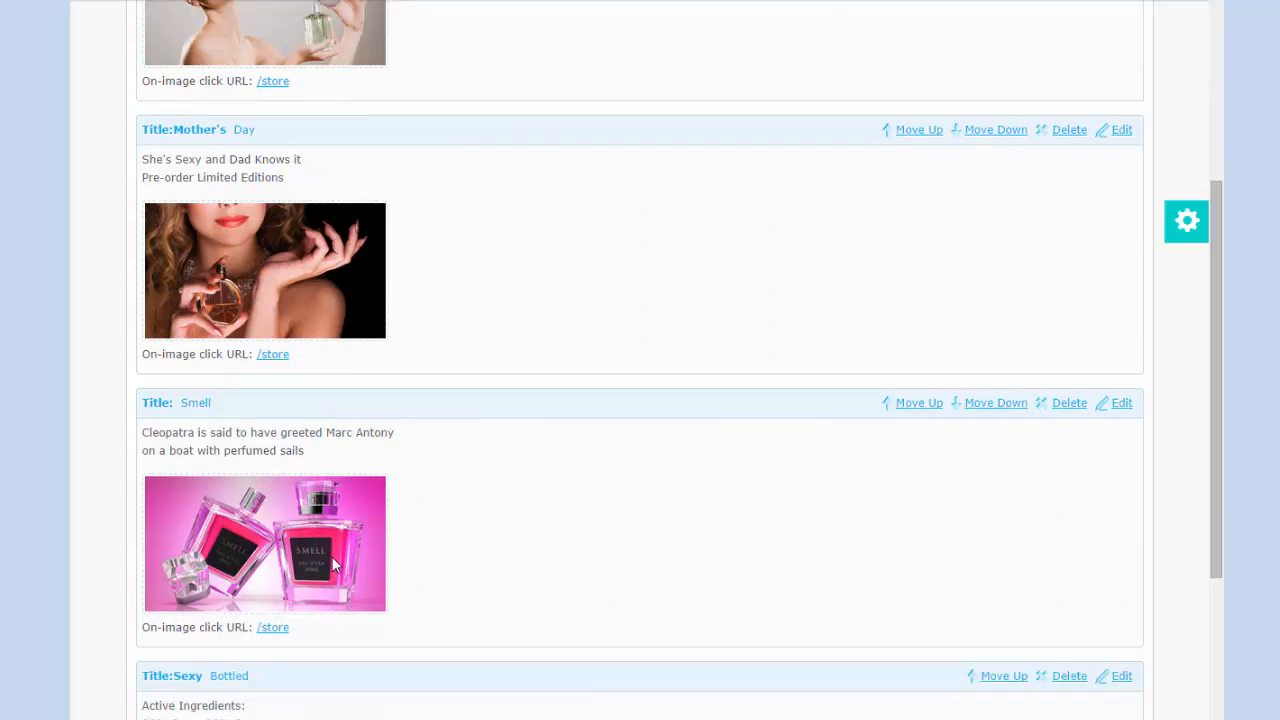
pyautogui.scroll(4, 400, 566)
pyautogui.scroll(4, 432, 568)
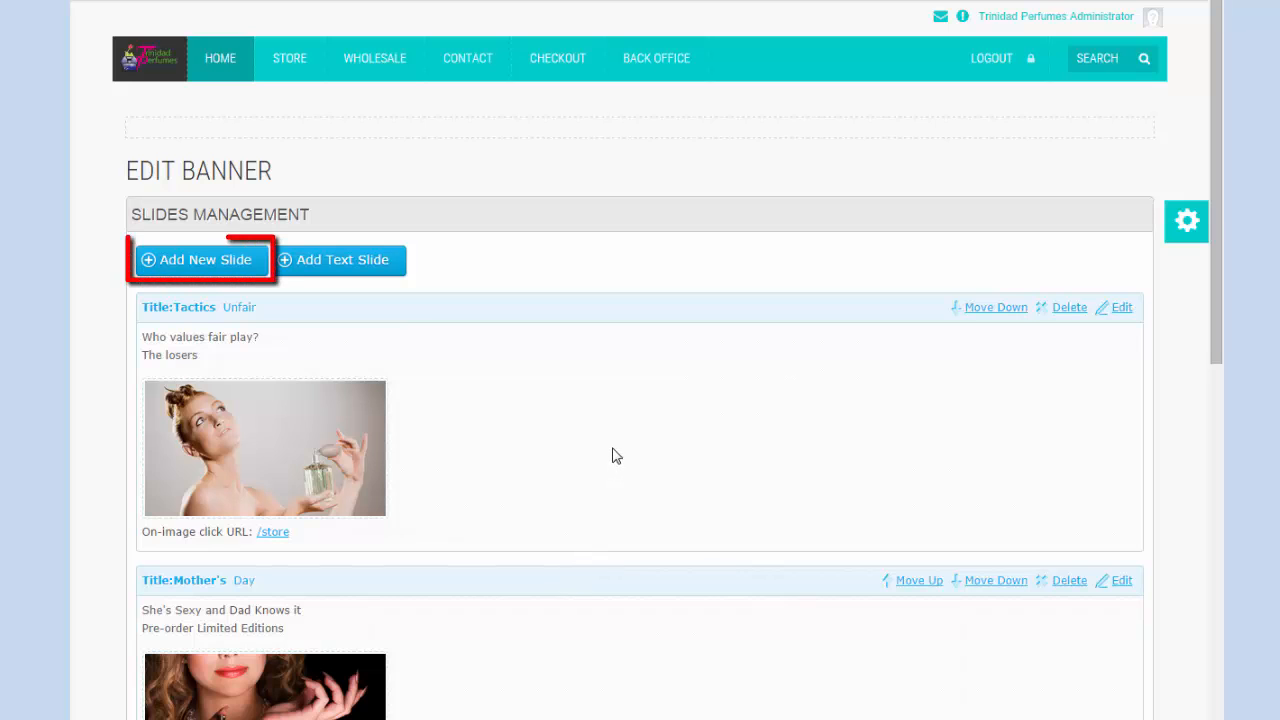
pyautogui.click(211, 262)
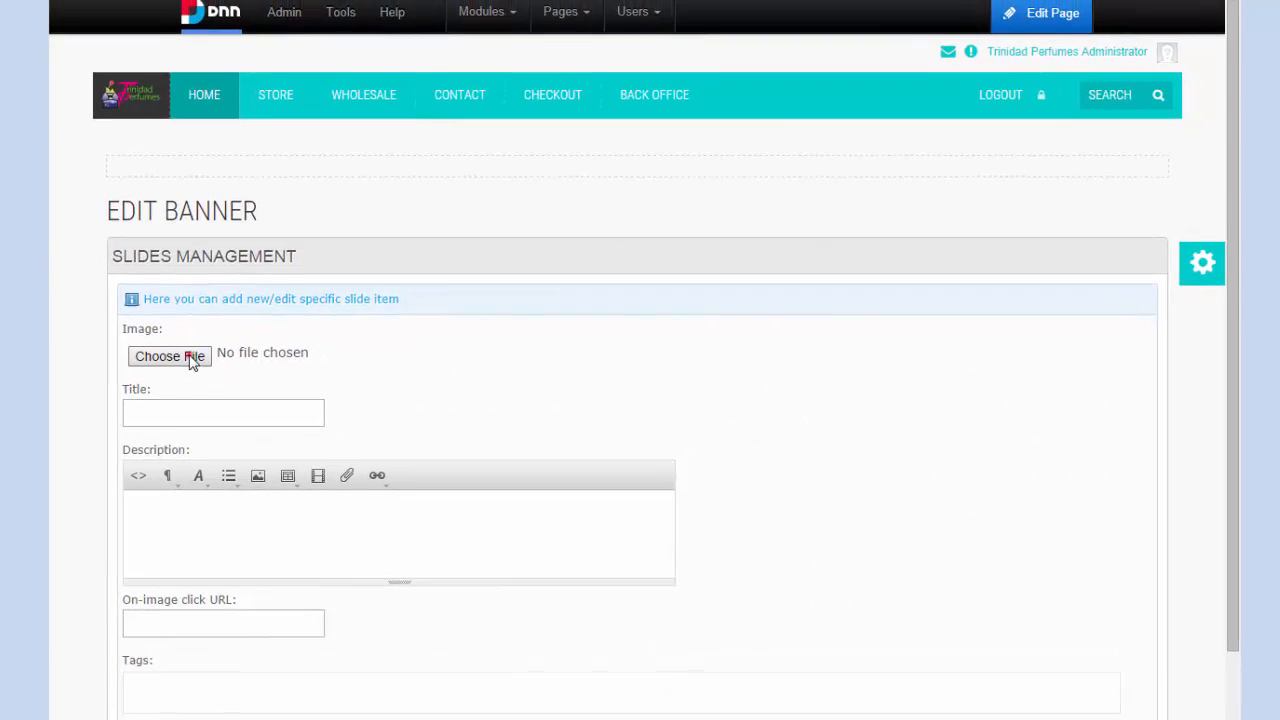
pyautogui.click(208, 316)
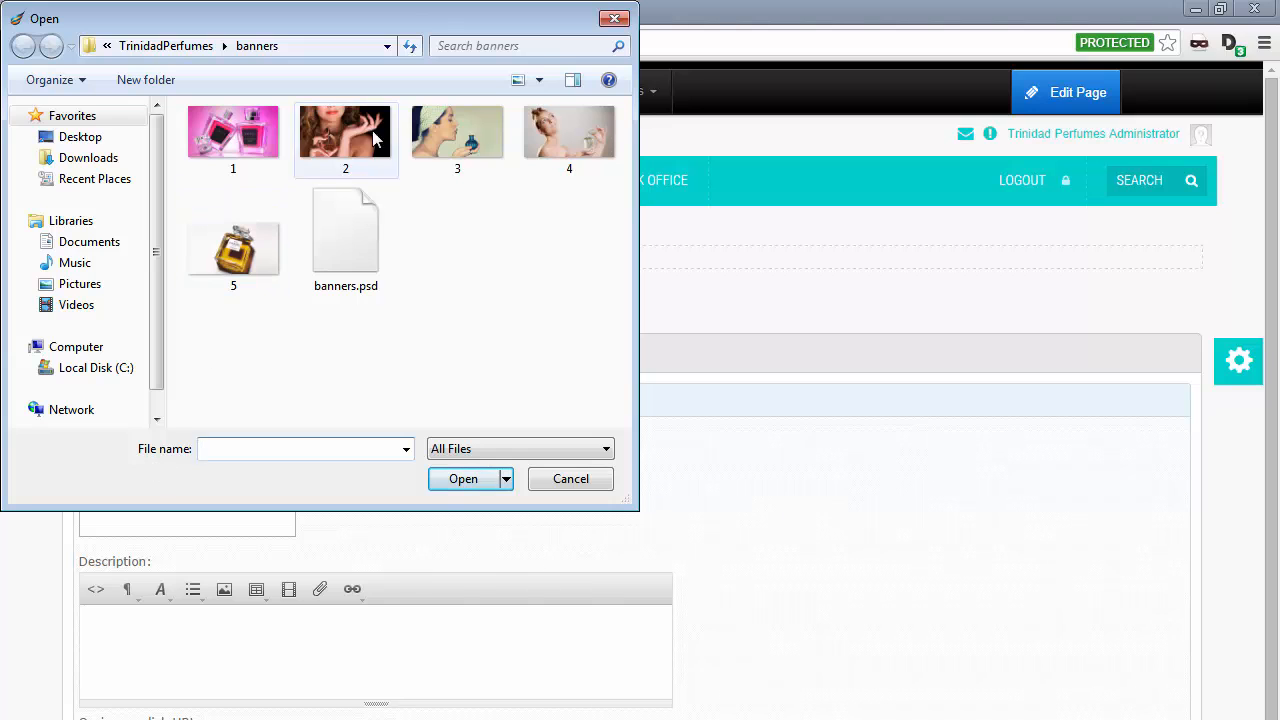
pyautogui.click(461, 123)
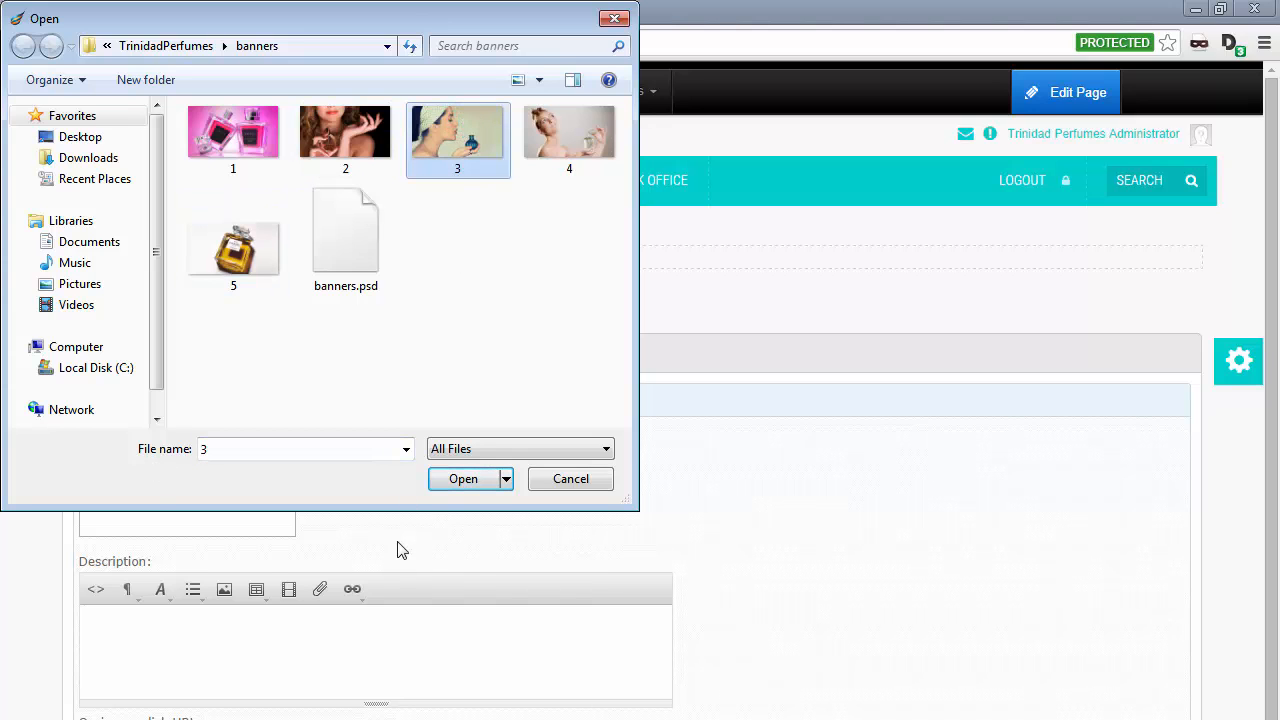
pyautogui.click(465, 479)
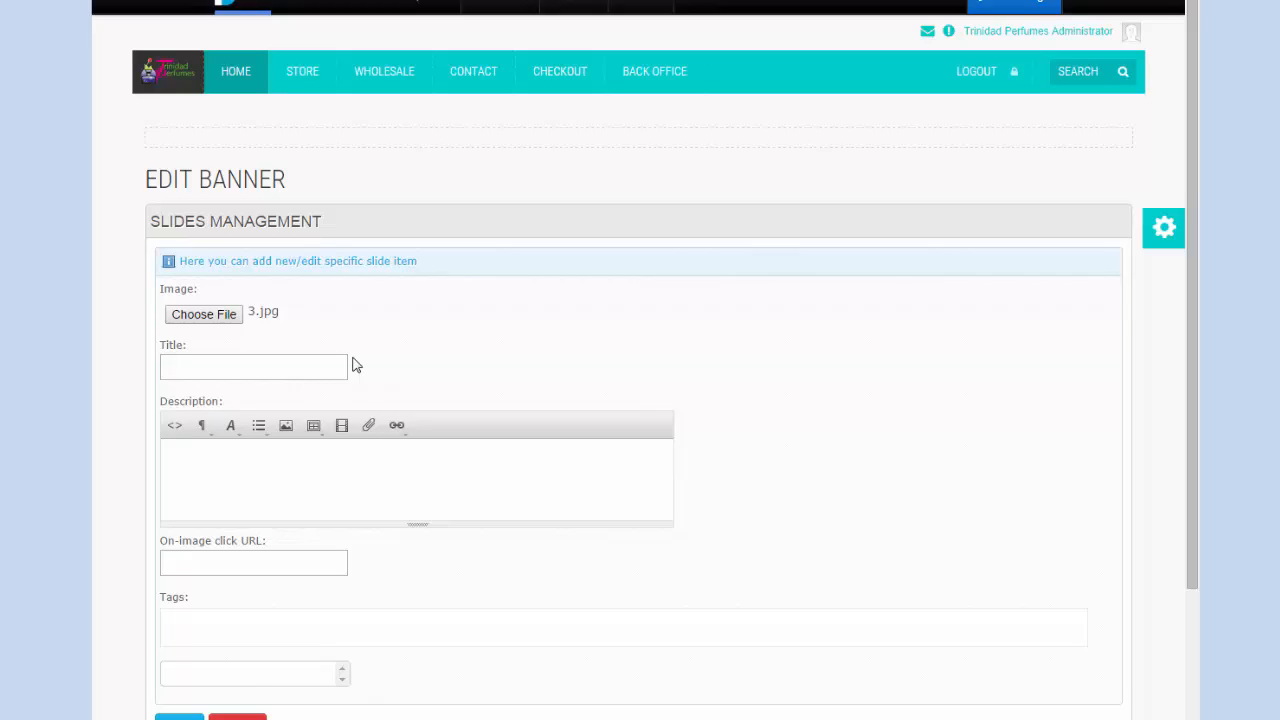
# - Title the new slide "Simply Magic" and enter the description "Perfume is the real love potion. Captivate your man."
pyautogui.click(313, 366)
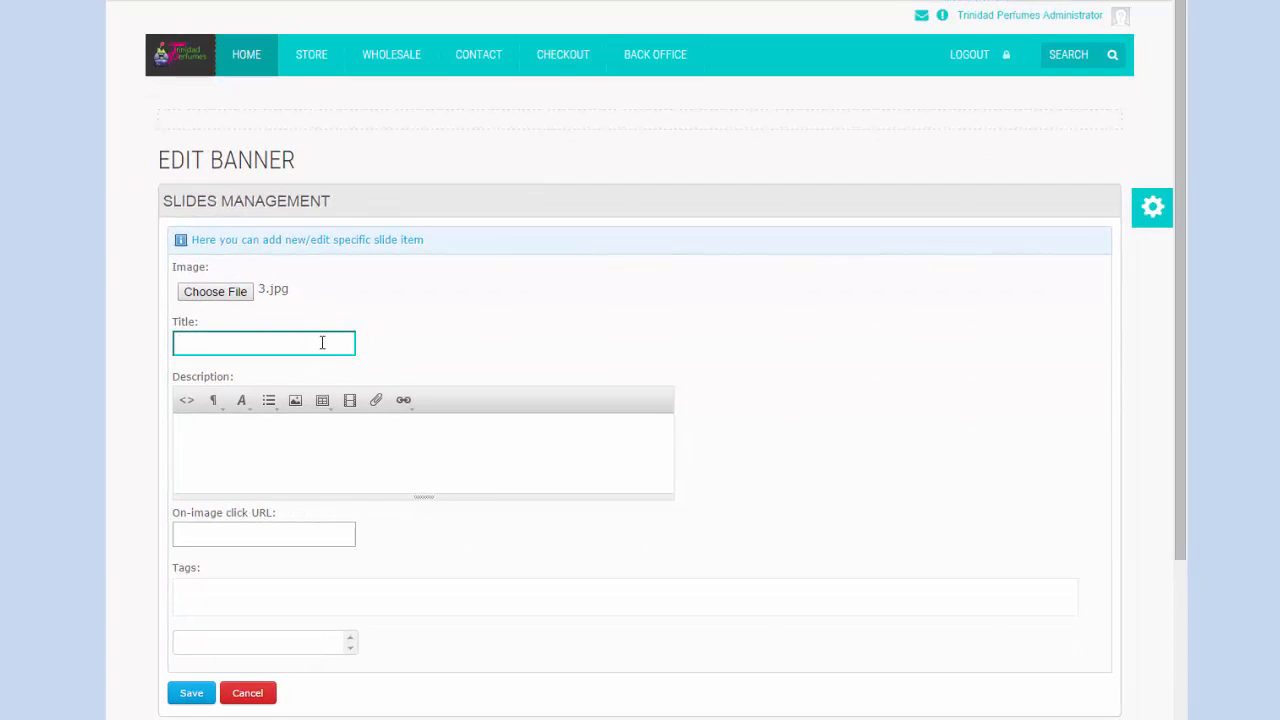
pyautogui.write('Simply Magic')
pyautogui.click(274, 434)
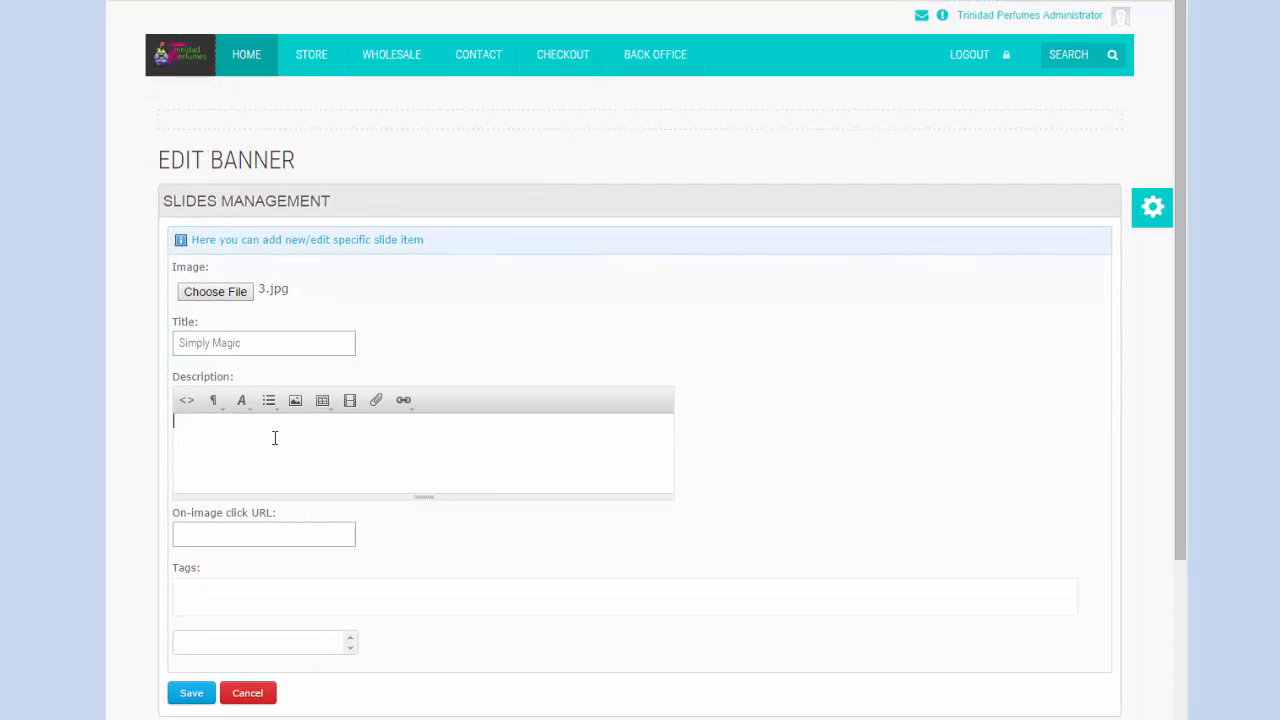
pyautogui.write('Perfume is the real love potion. Captivate your man.')
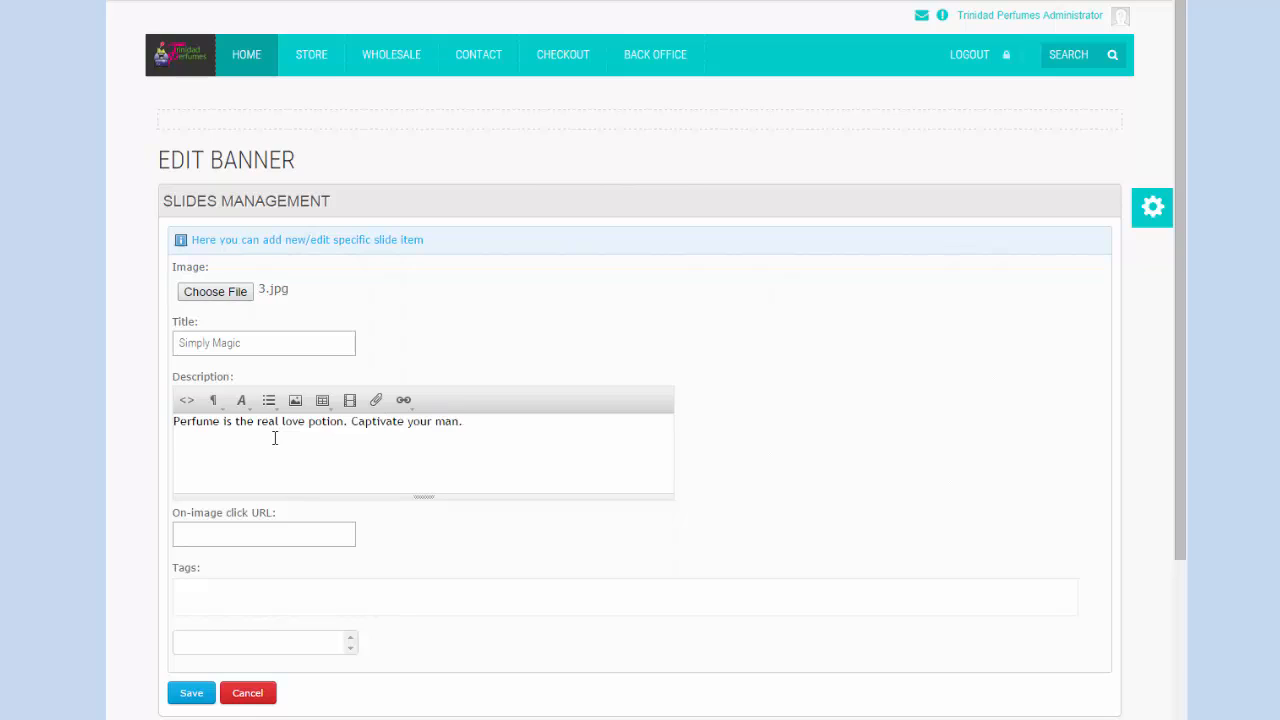
# - Set the new slide's on-image click URL to /Store and save the slide
pyautogui.scroll(-2, 489, 551)
pyautogui.press('Tab')
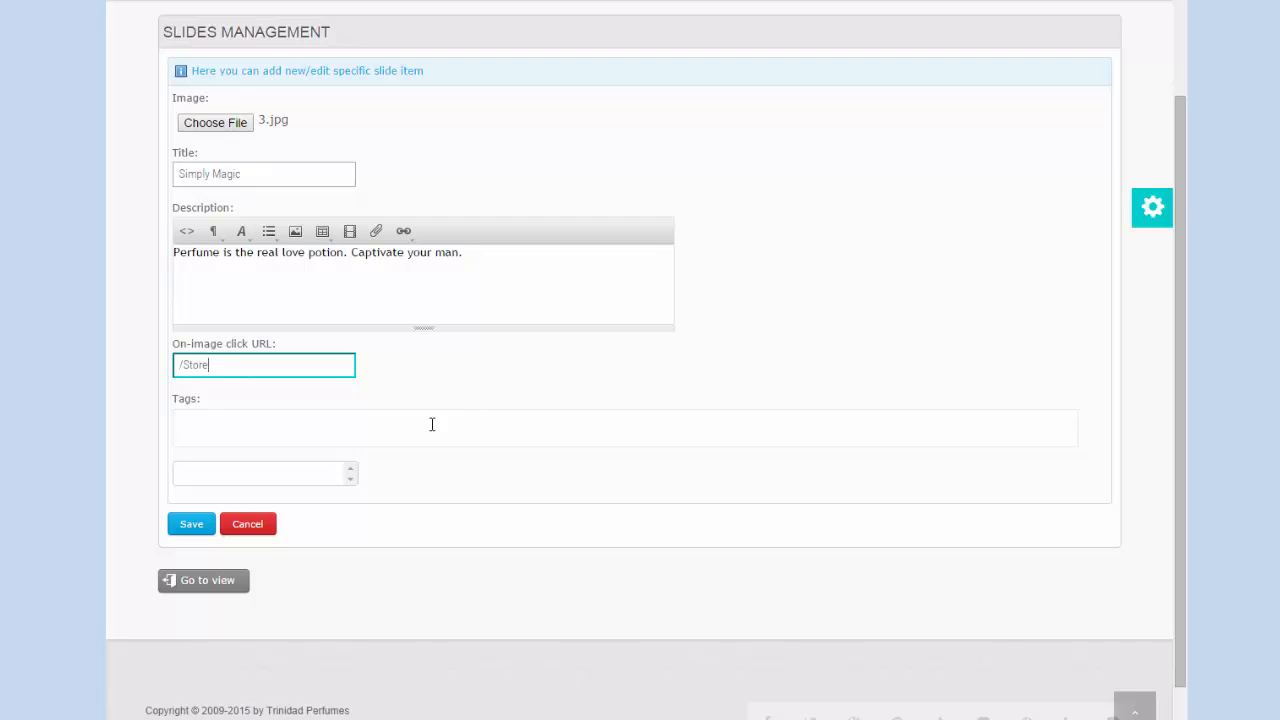
pyautogui.click(192, 530)
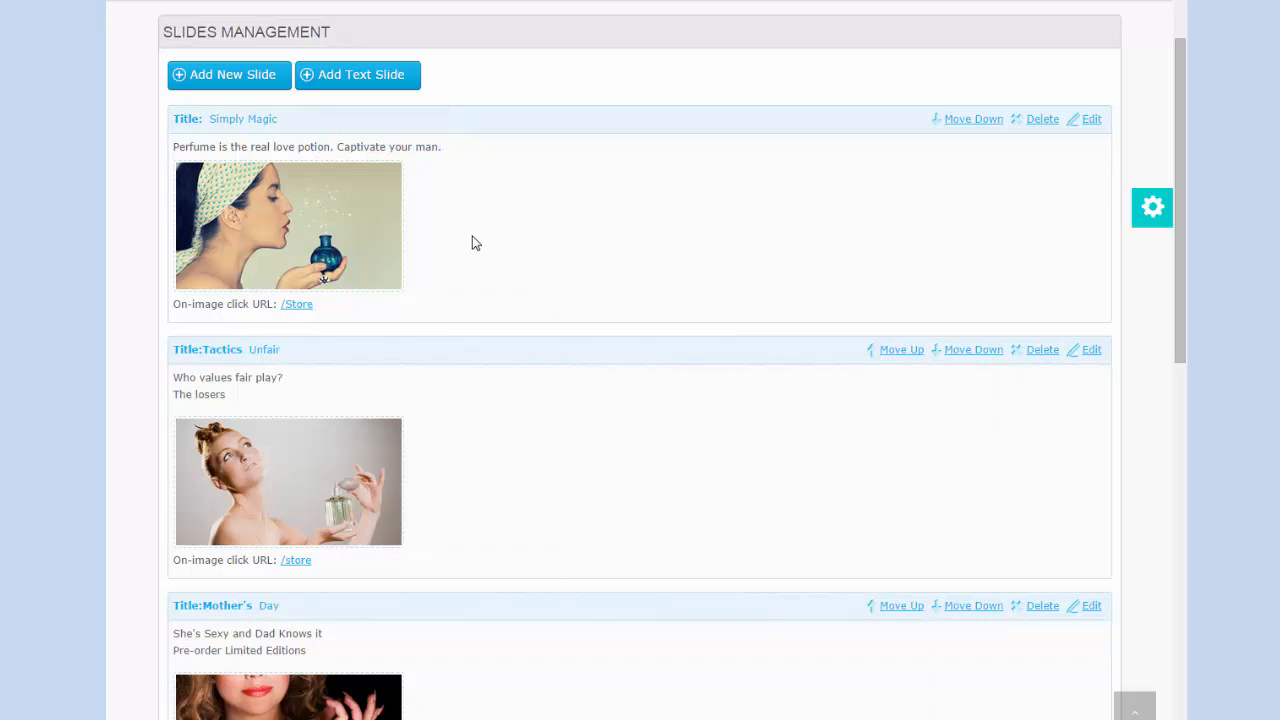
# - Return to the page view and test the Simply Magic slide's Learn more link, ending back on the home page
pyautogui.scroll(-9, 477, 242)
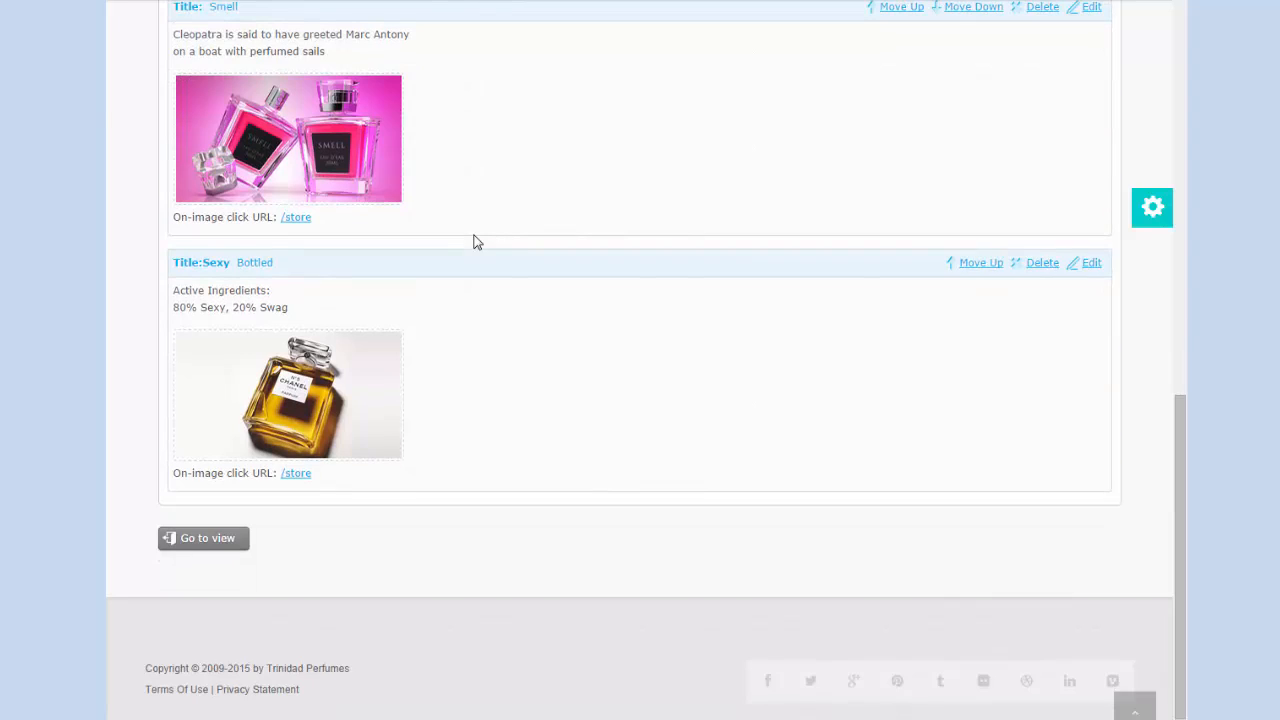
pyautogui.click(211, 540)
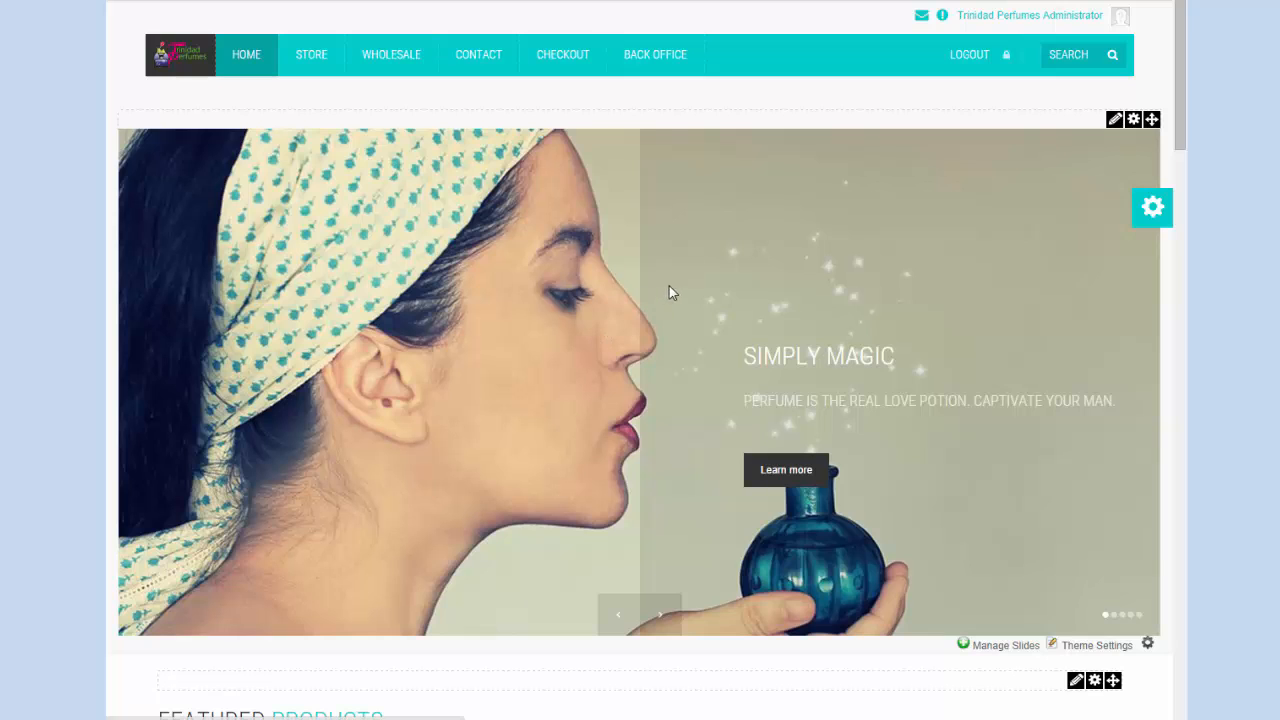
pyautogui.click(793, 480)
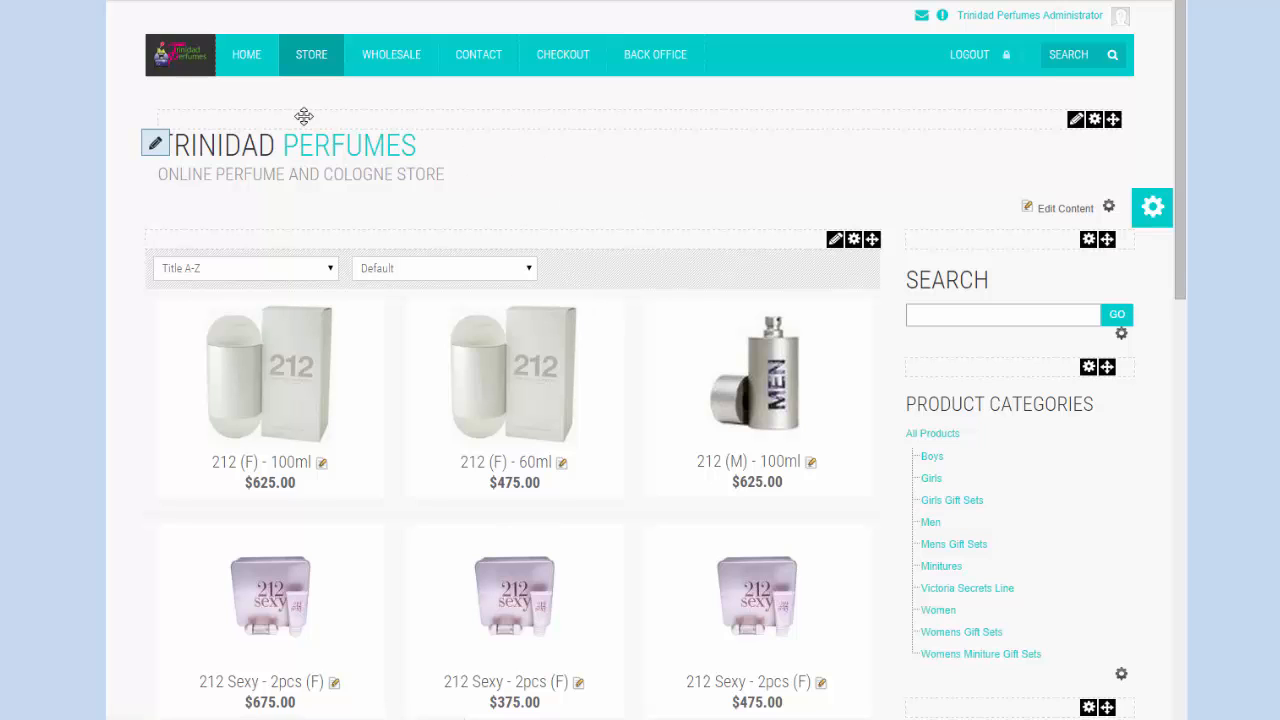
pyautogui.click(250, 56)
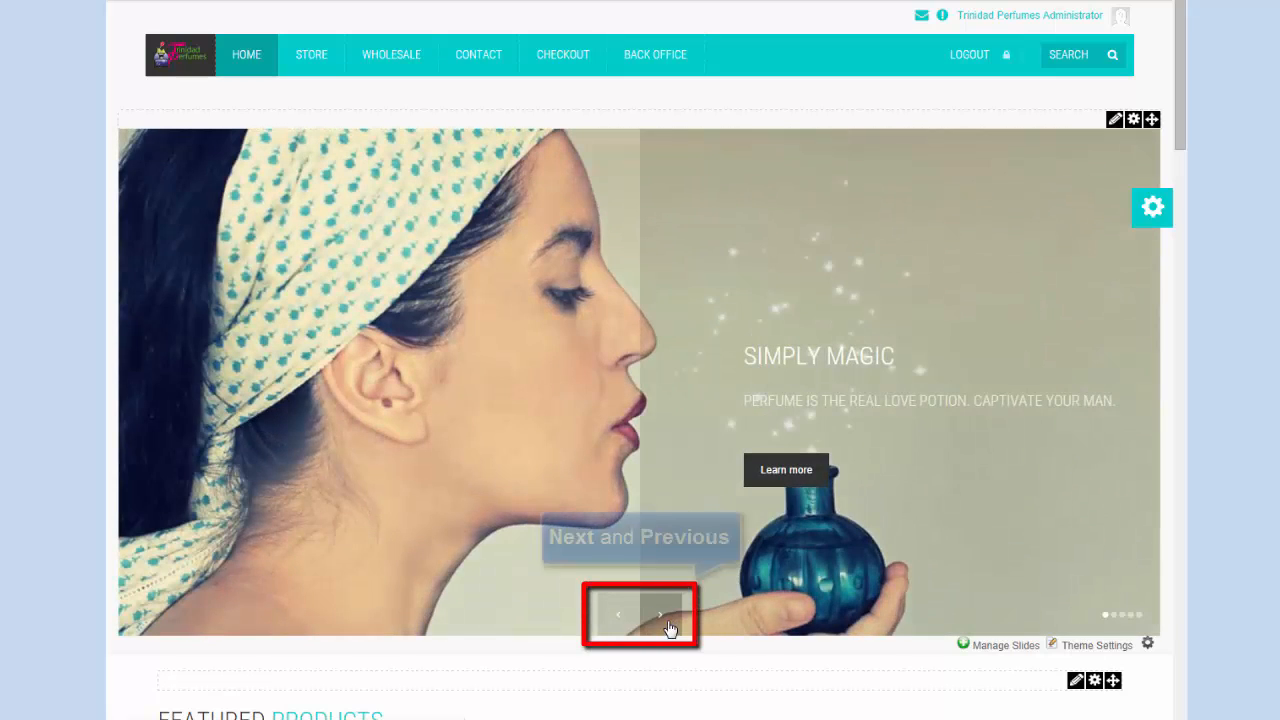
# - Advance through the home page banner slides, examining the slide order and the coloured words in their titles and descriptions
pyautogui.click(662, 616)
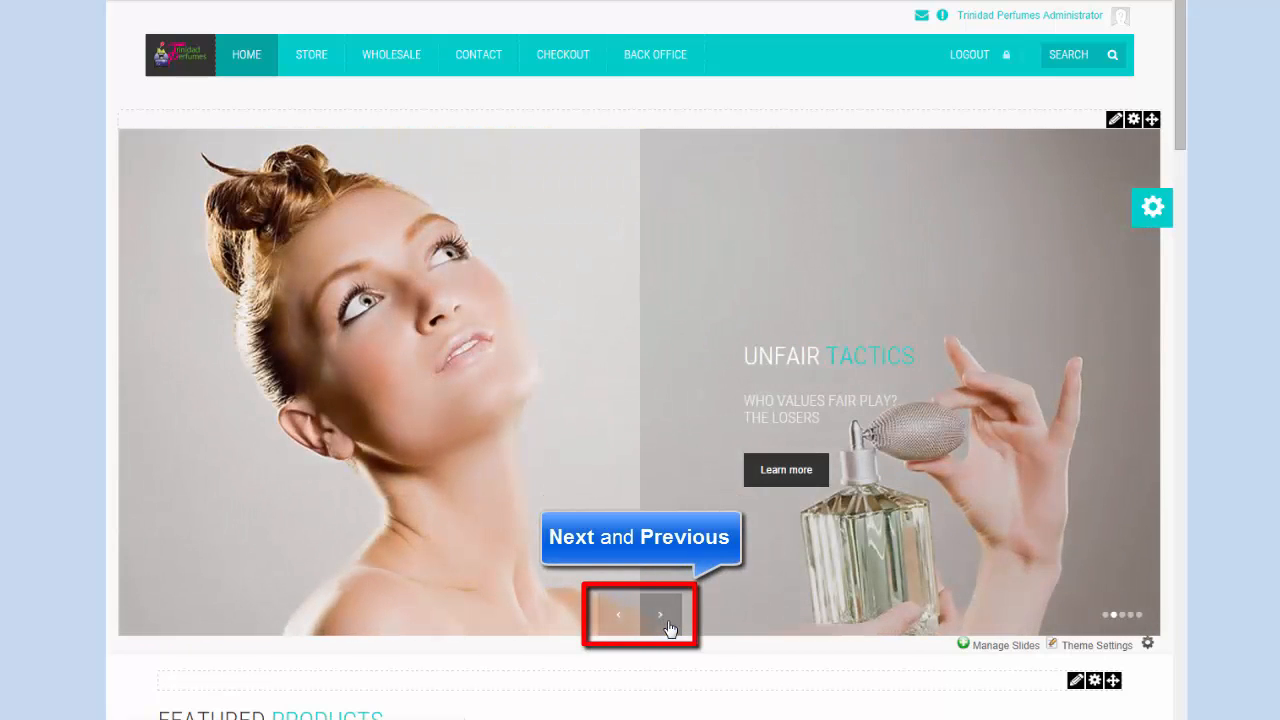
pyautogui.click(665, 616)
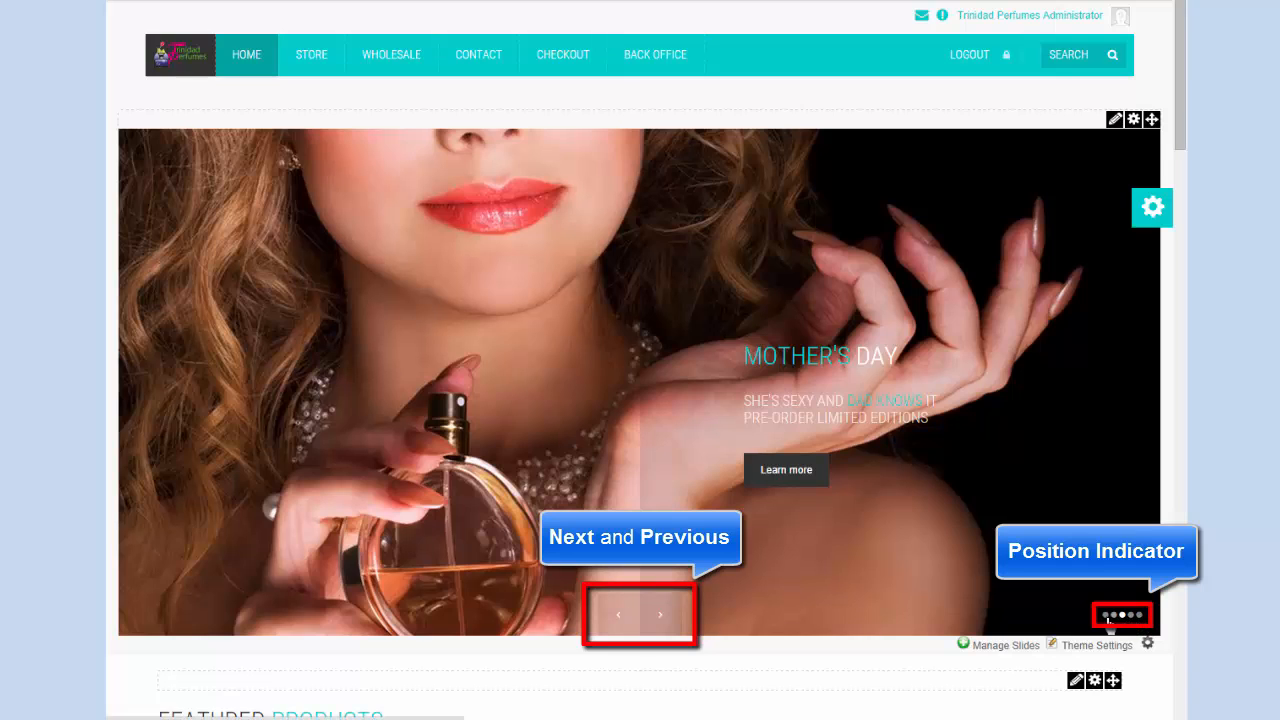
pyautogui.click(656, 618)
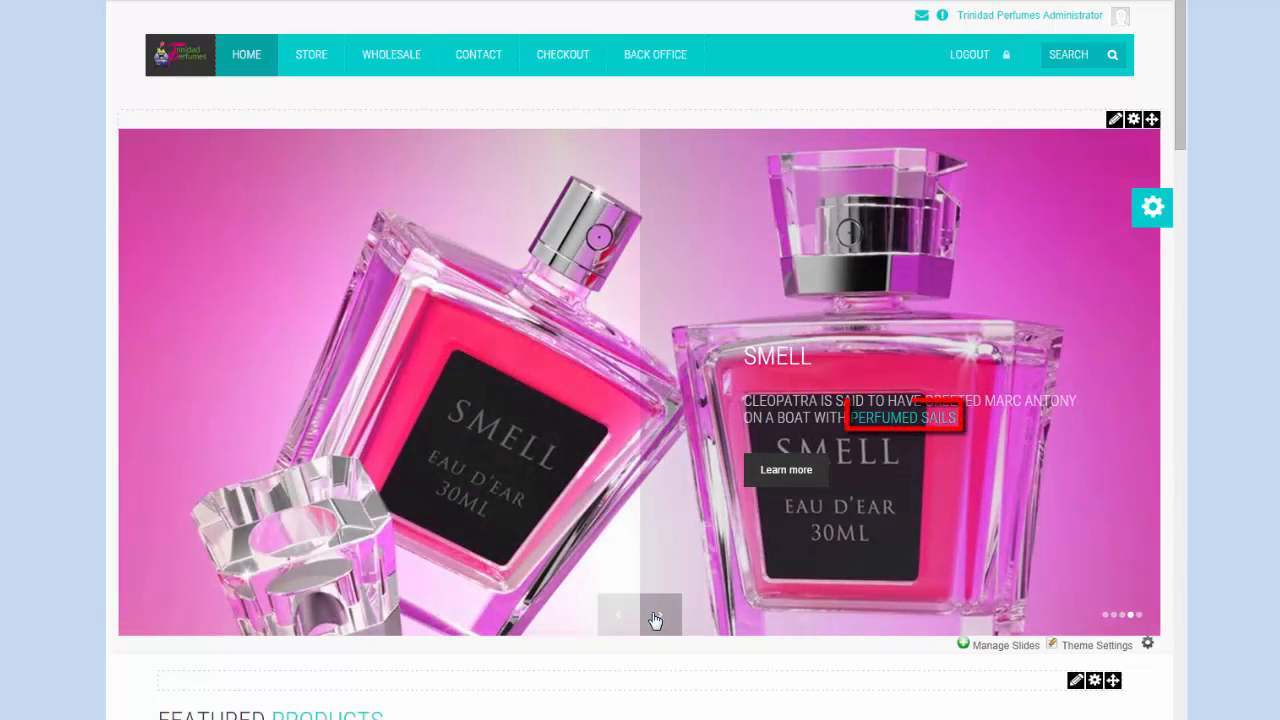
pyautogui.click(656, 618)
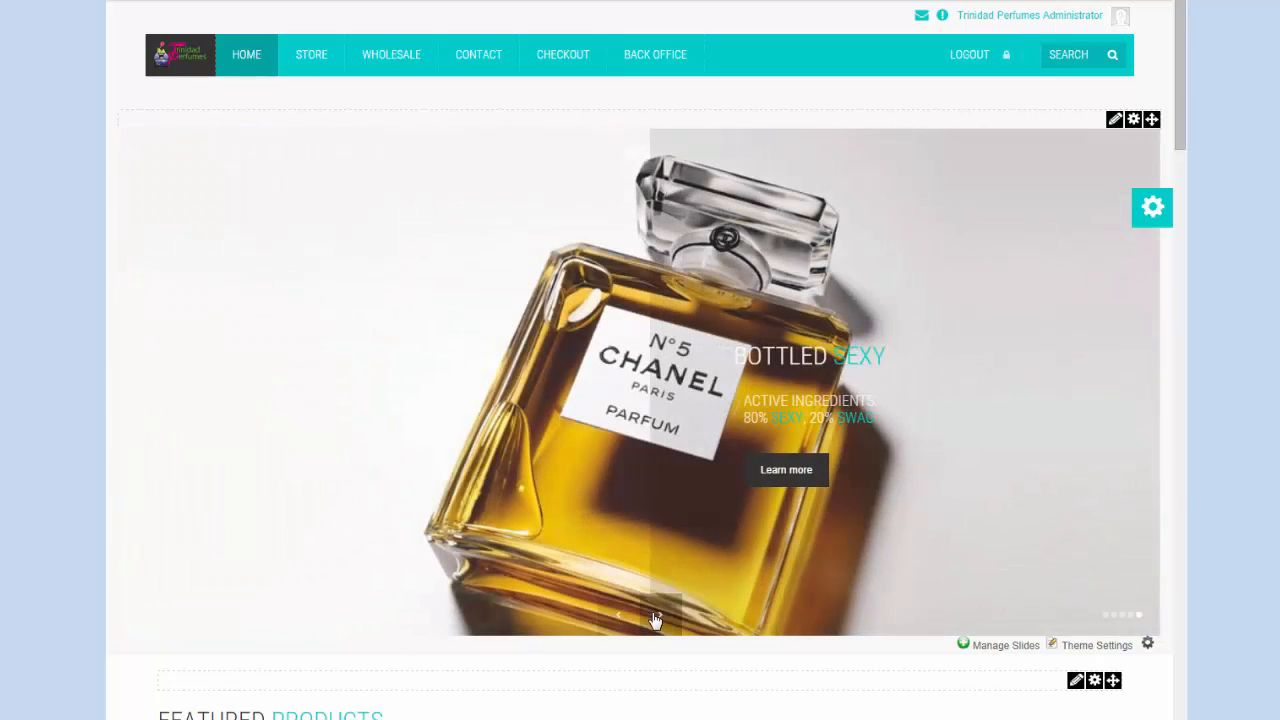
pyautogui.click(656, 618)
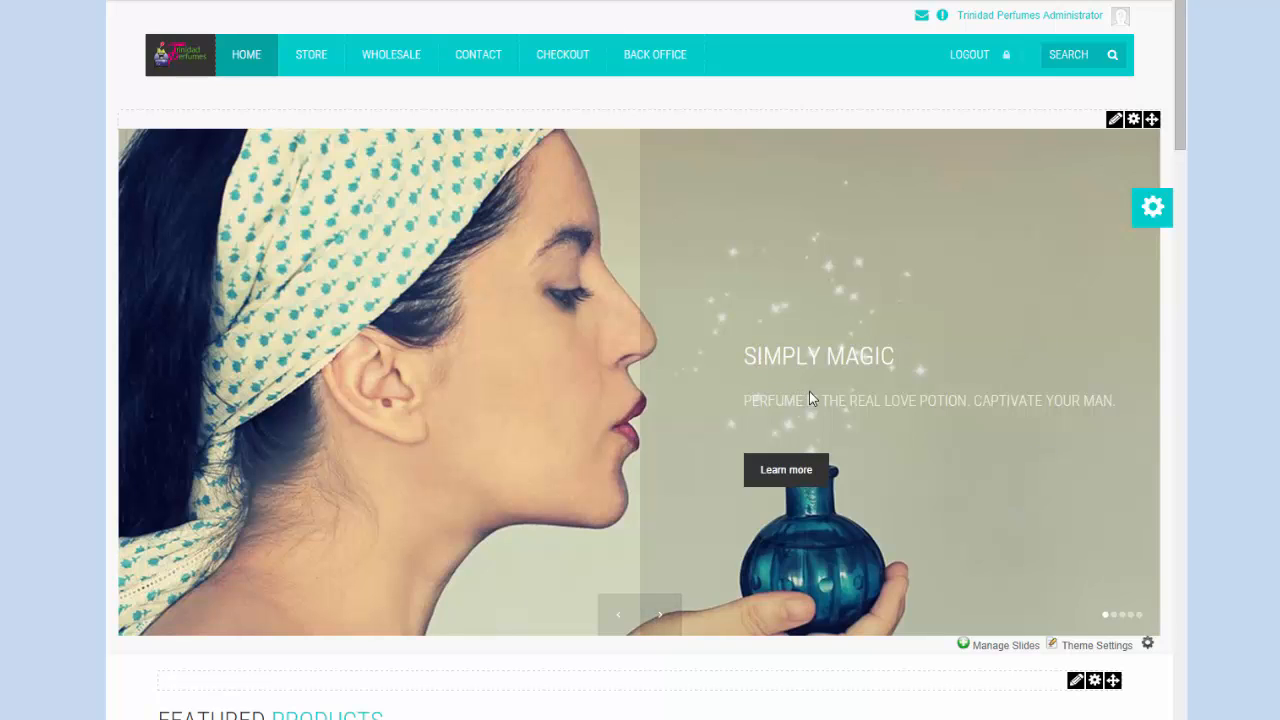
pyautogui.click(659, 618)
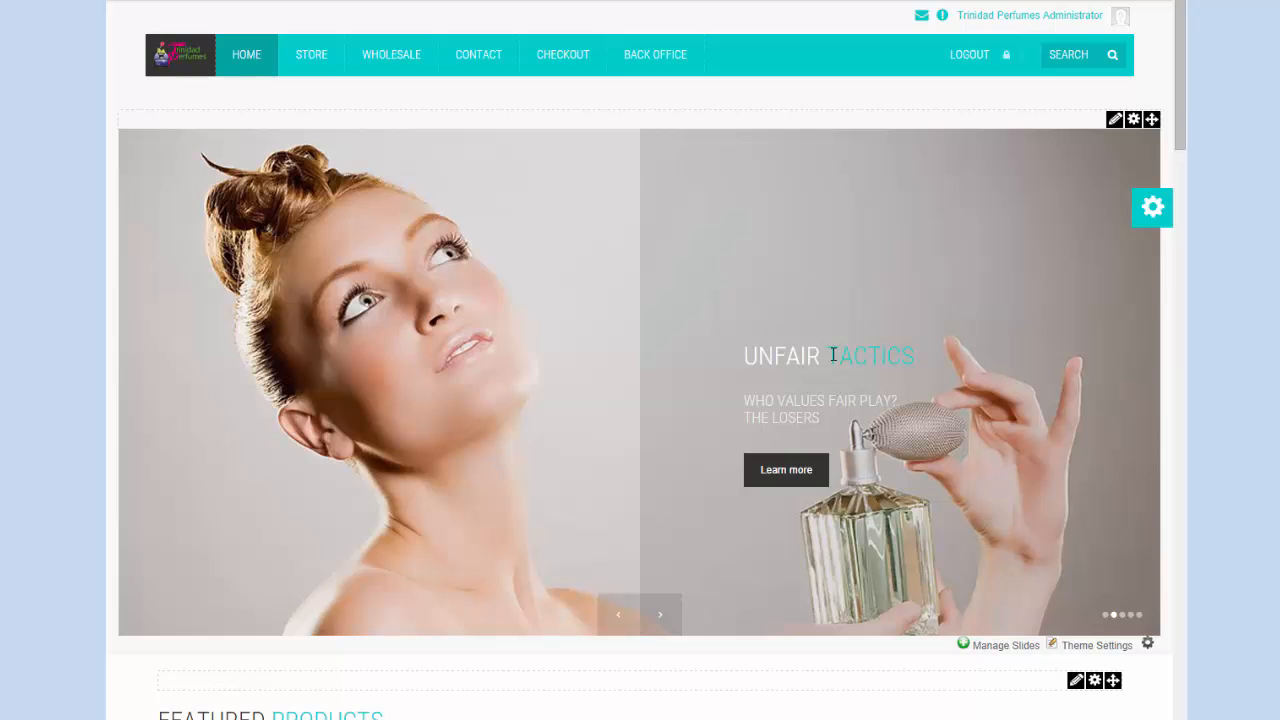
pyautogui.moveTo(833, 355); pyautogui.dragTo(915, 356)
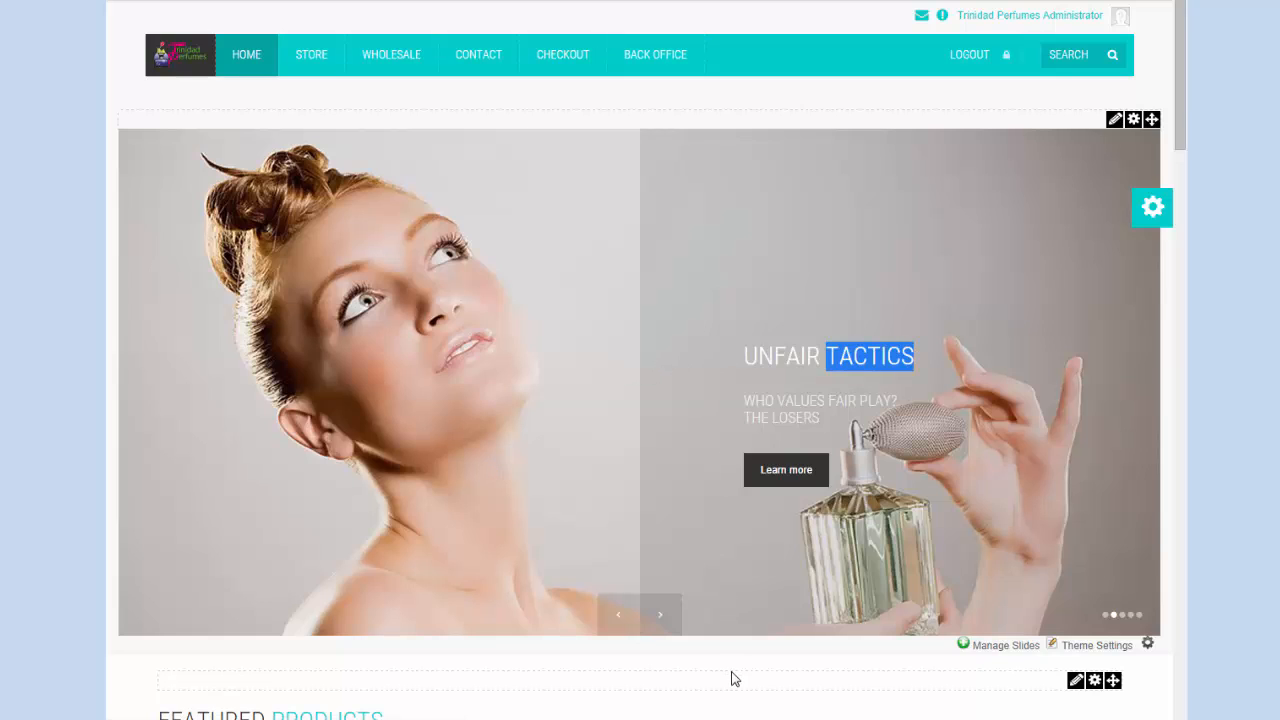
pyautogui.scroll(-2, 738, 142)
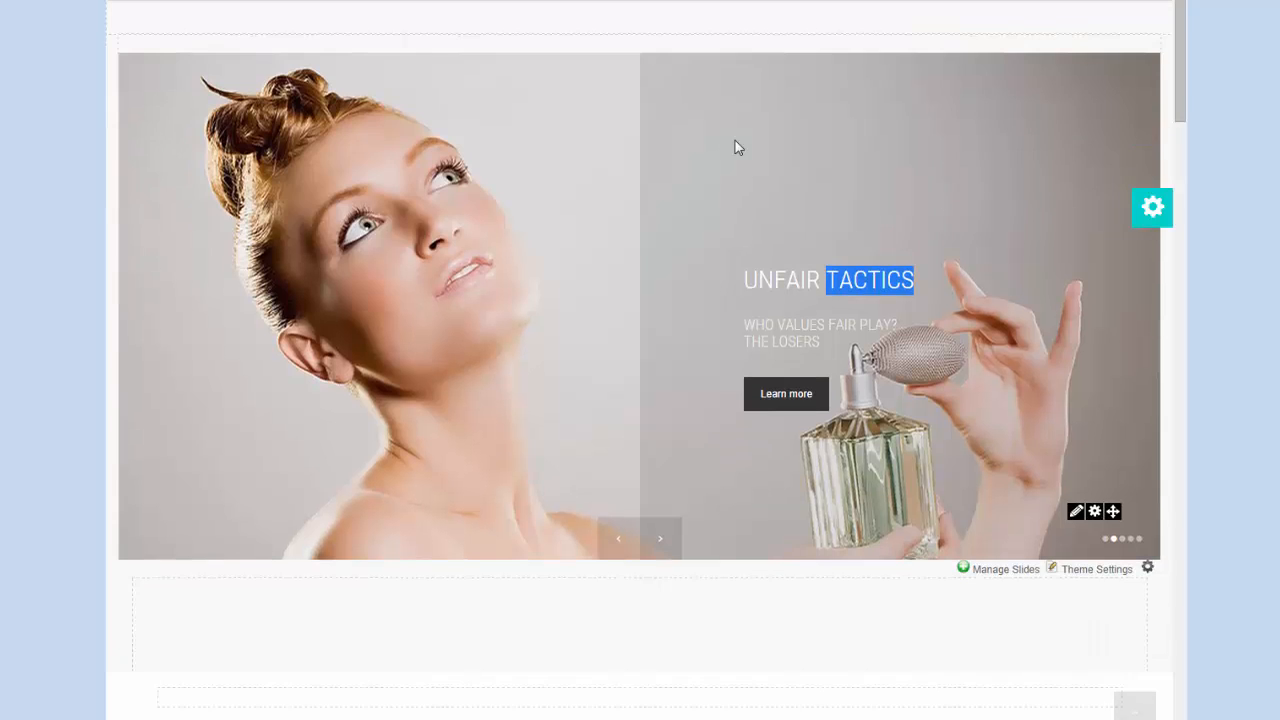
pyautogui.click(766, 328)
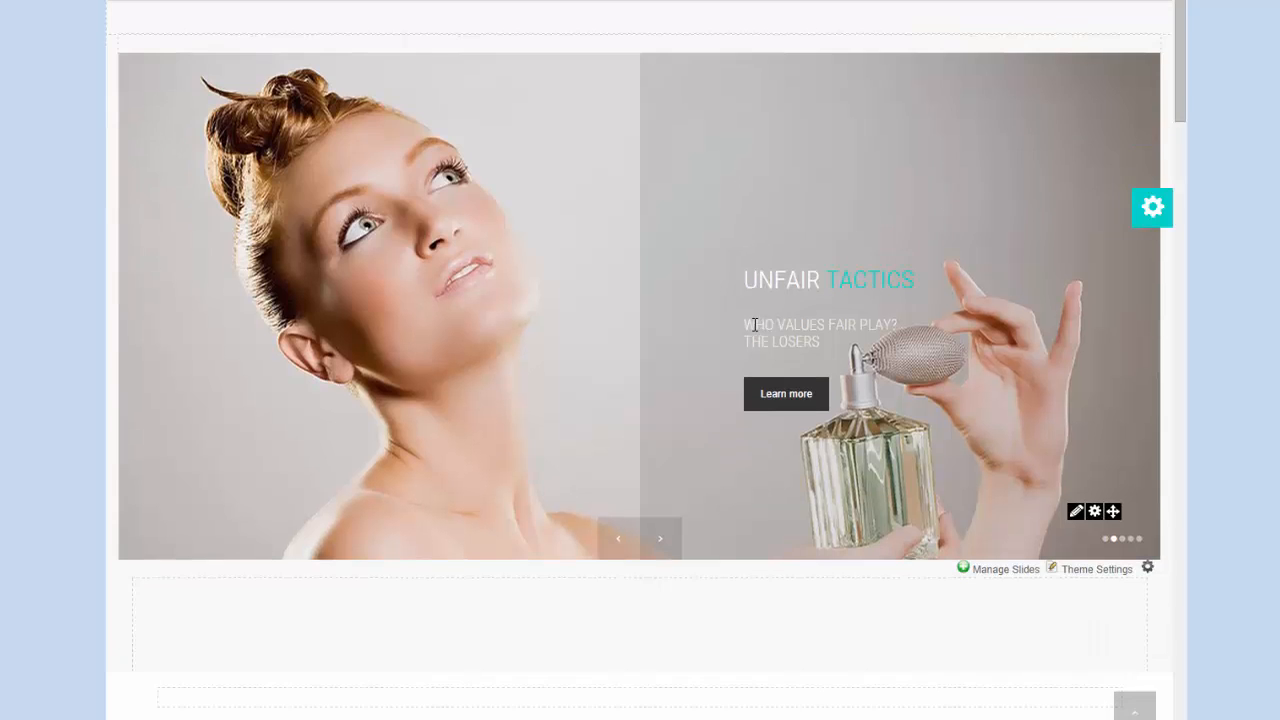
pyautogui.click(660, 545)
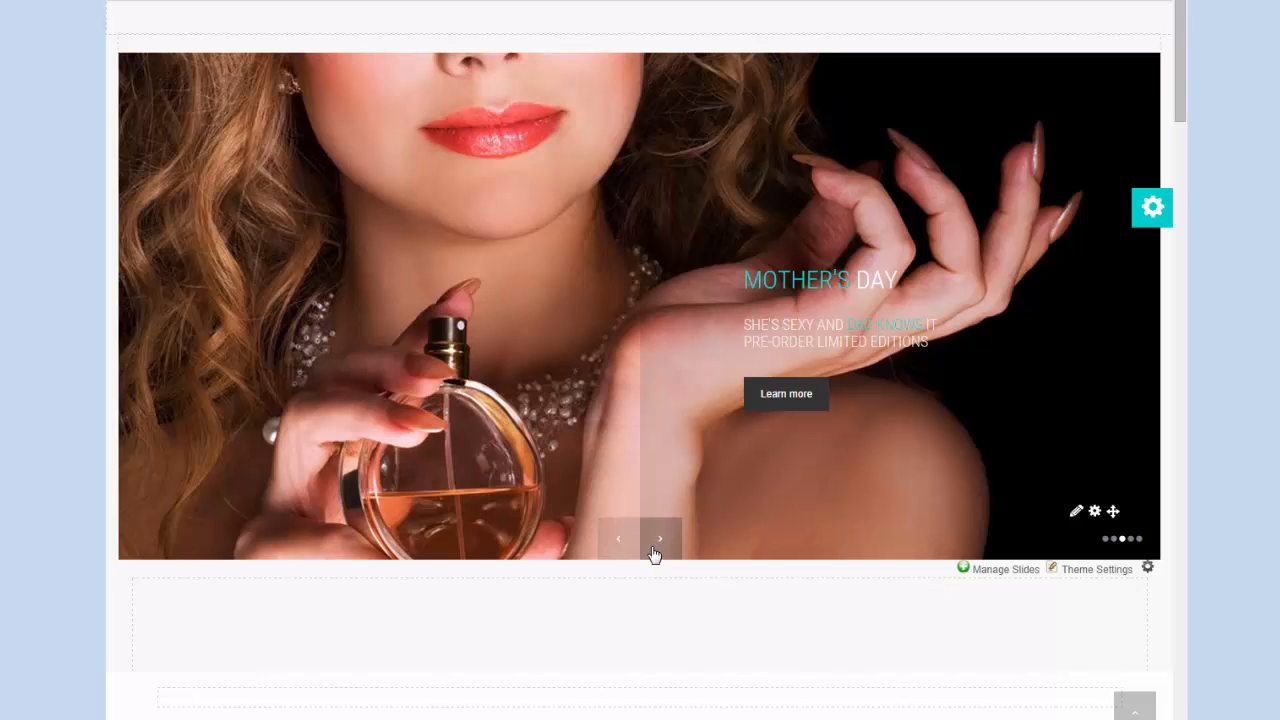
# - Open the Simply Magic slide for editing from the banner's slide management and show its description as HTML source
pyautogui.click(1005, 569)
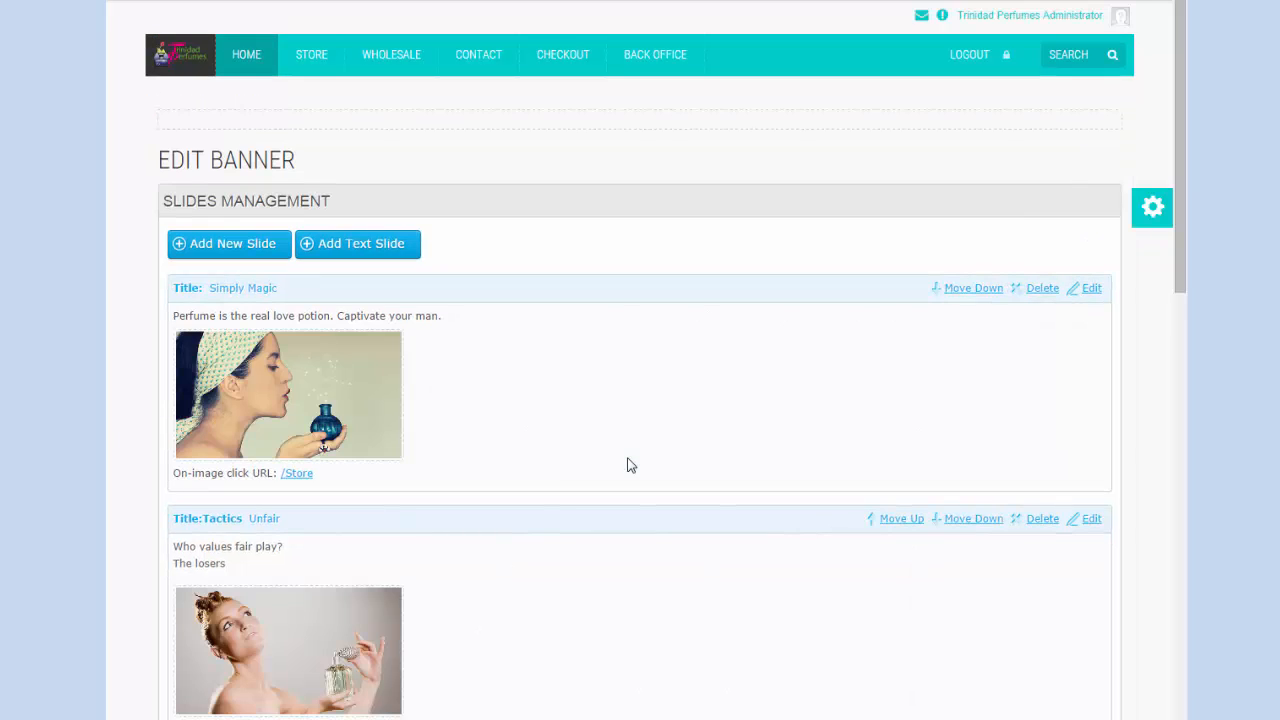
pyautogui.click(1092, 289)
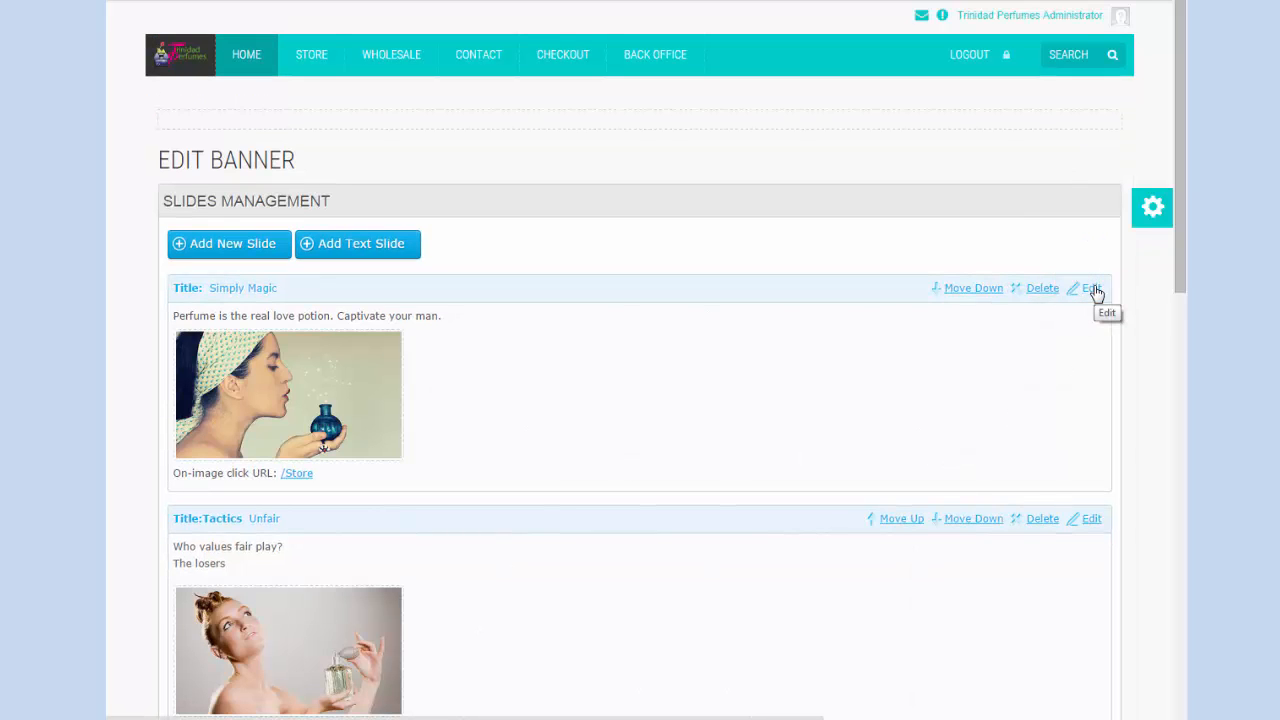
pyautogui.click(1094, 289)
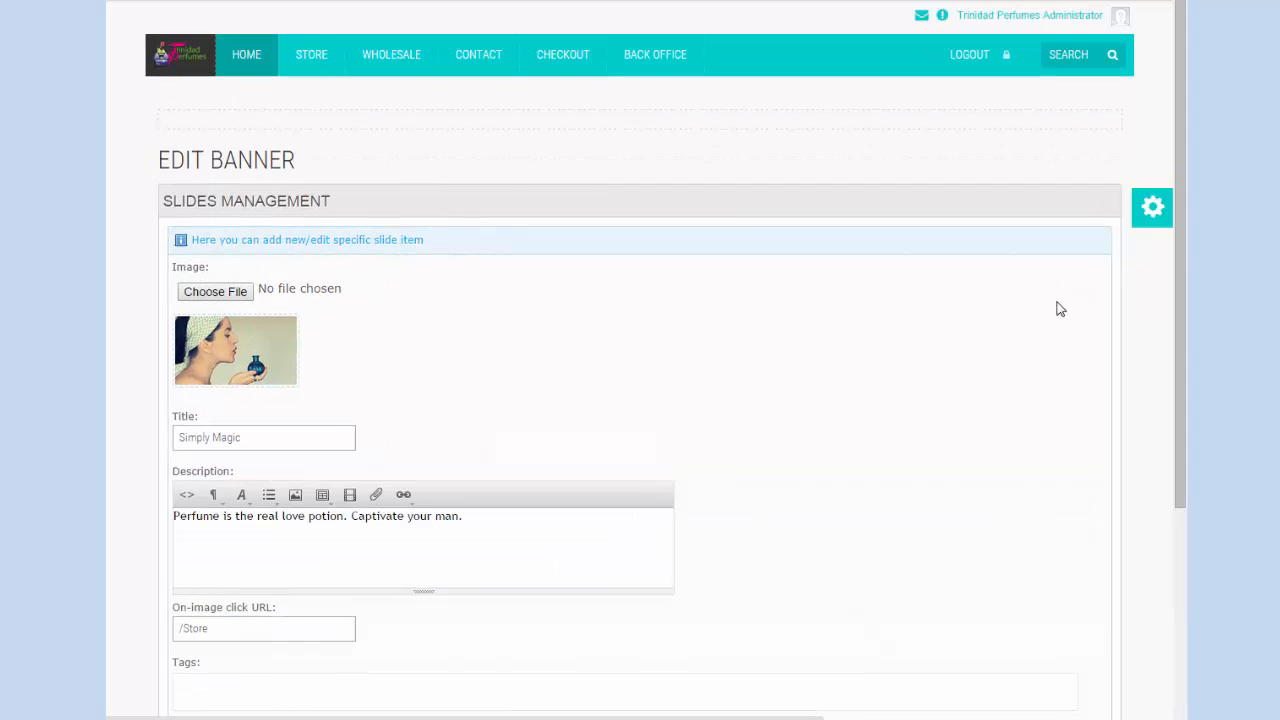
pyautogui.scroll(-2, 746, 424)
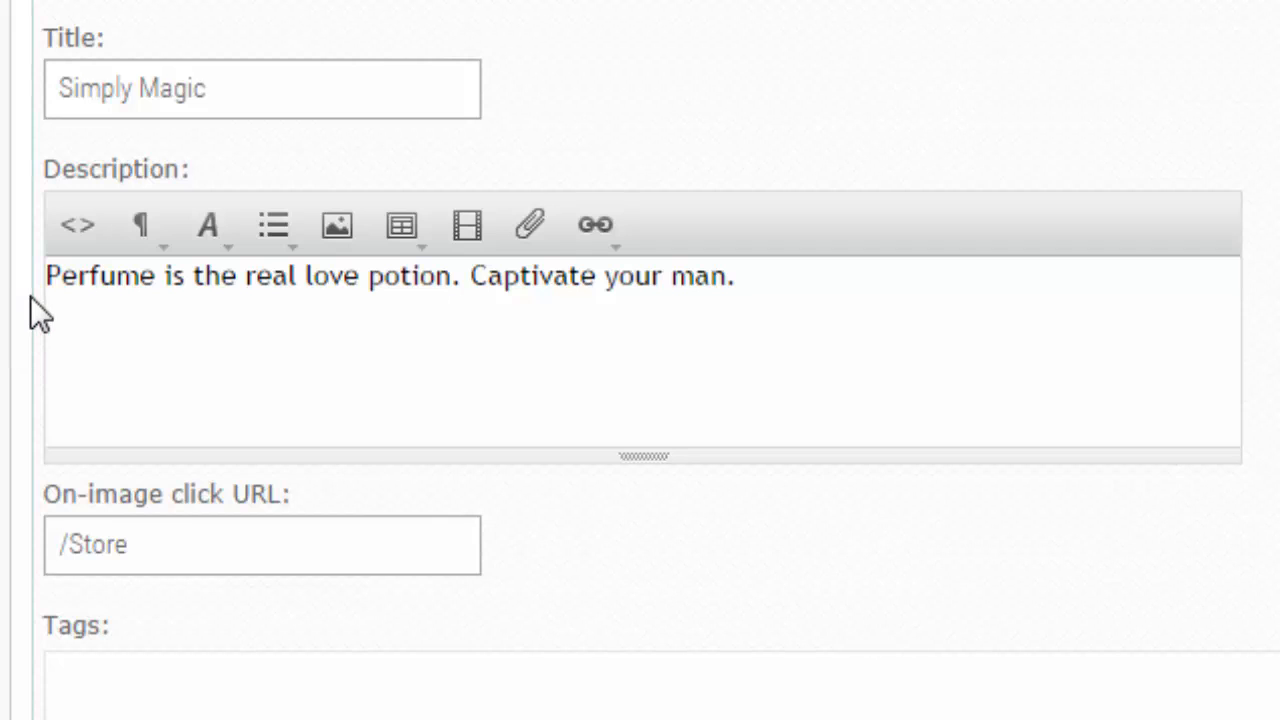
pyautogui.click(91, 240)
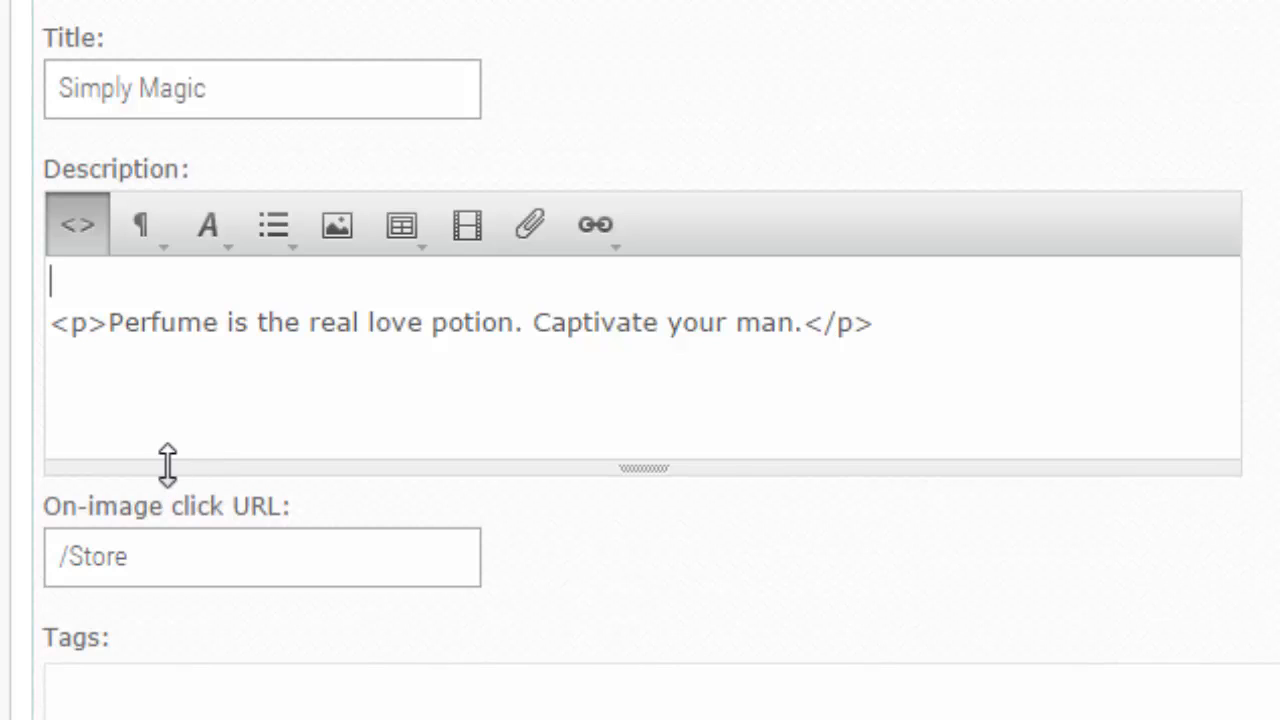
# - Insert an opening <span> tag directly before "love potion" in the description source
pyautogui.click(536, 326)
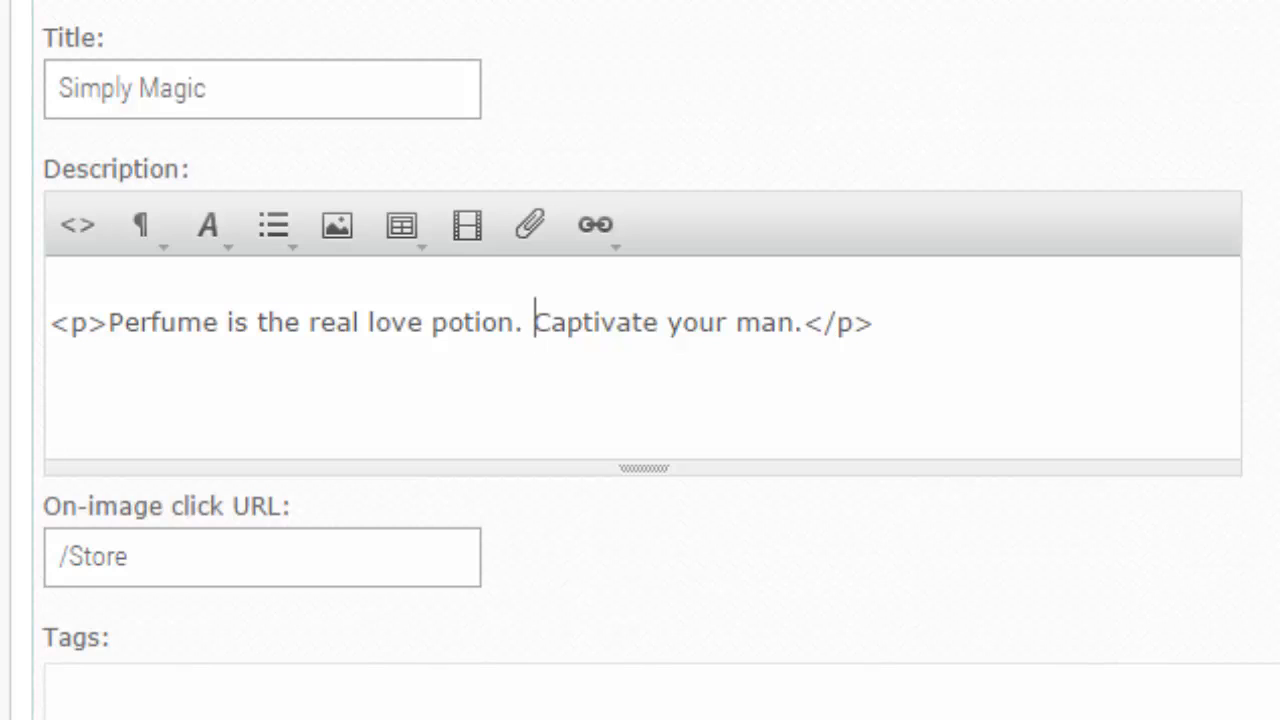
pyautogui.press('Left')
pyautogui.press('Left')
pyautogui.hotkey('ctrl', 'Left')
pyautogui.hotkey('ctrl', 'Left')
pyautogui.write('<')
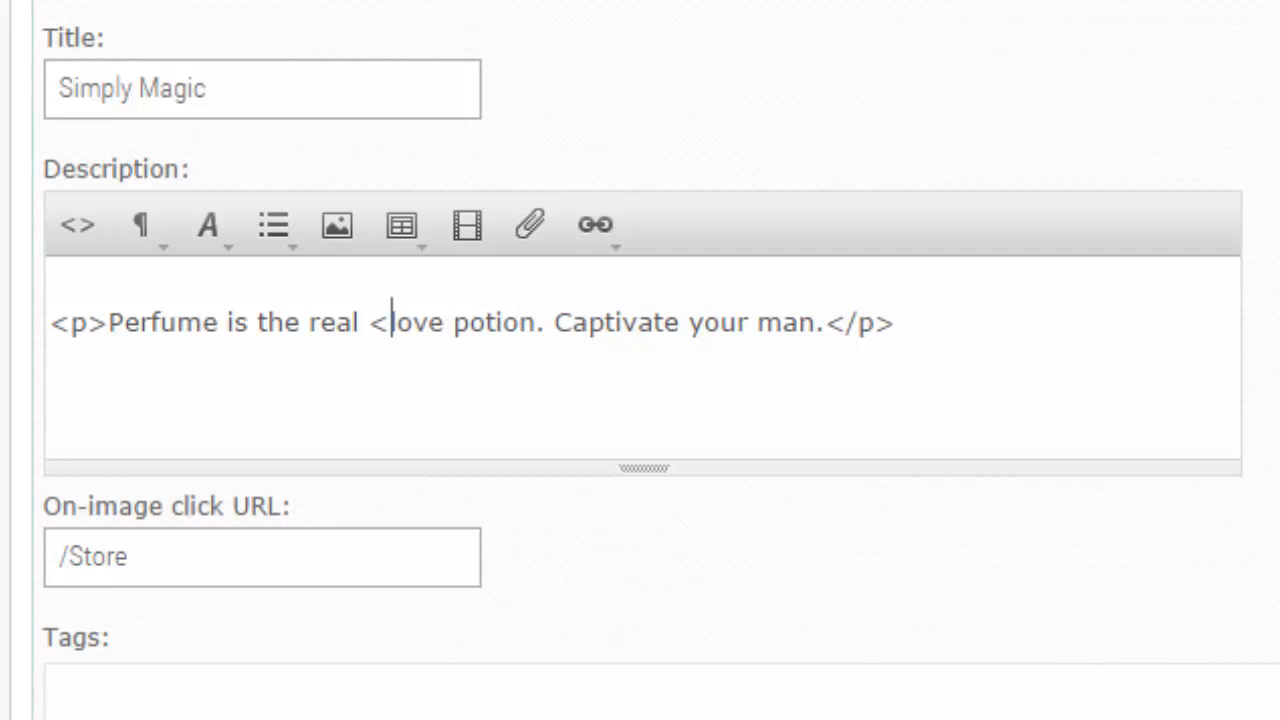
pyautogui.write('span')
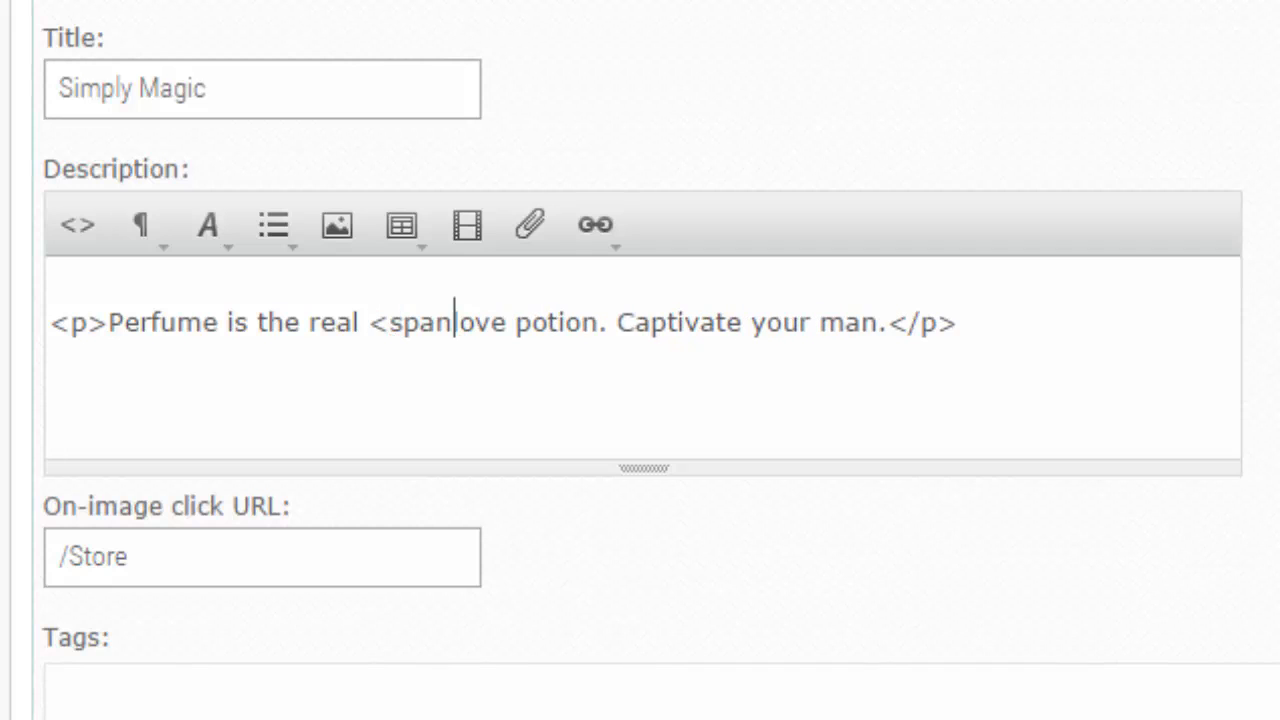
pyautogui.write('>')
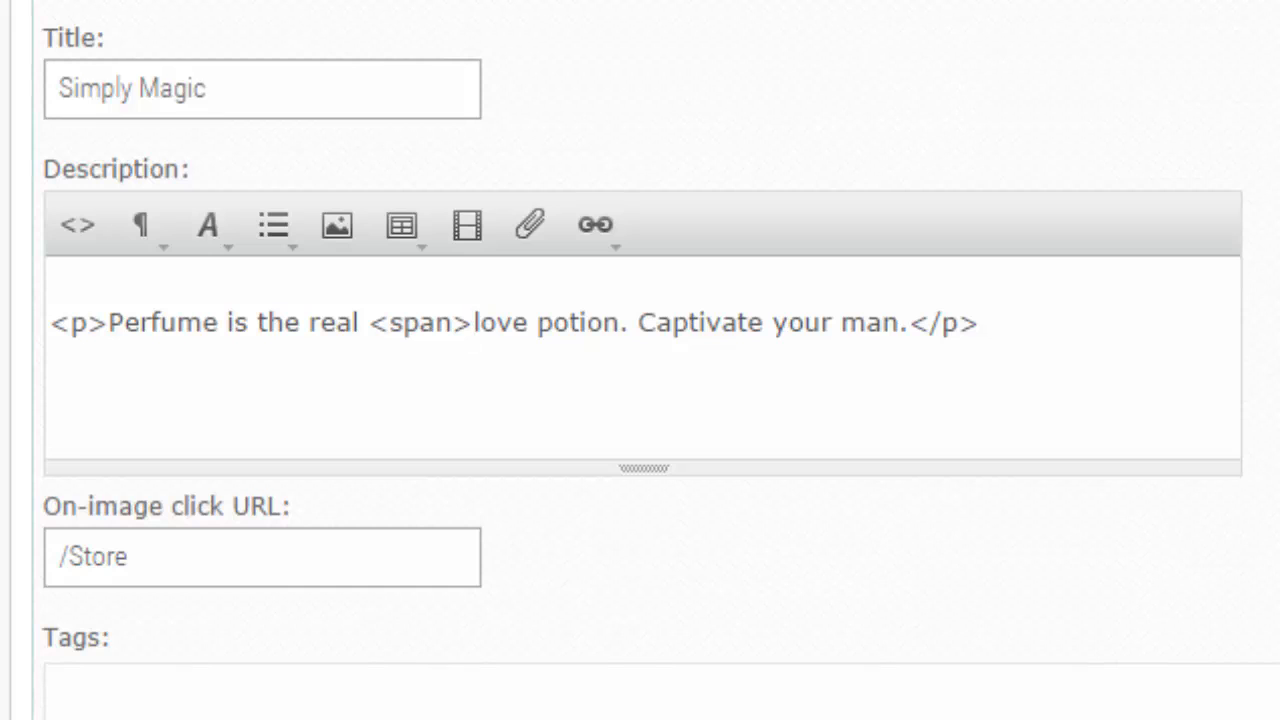
# - Add a closing </span> tag directly after "love potion", before the full stop
pyautogui.hotkey('ctrl', 'Right')
pyautogui.hotkey('ctrl', 'Right')
pyautogui.press('Left')
pyautogui.write('<')
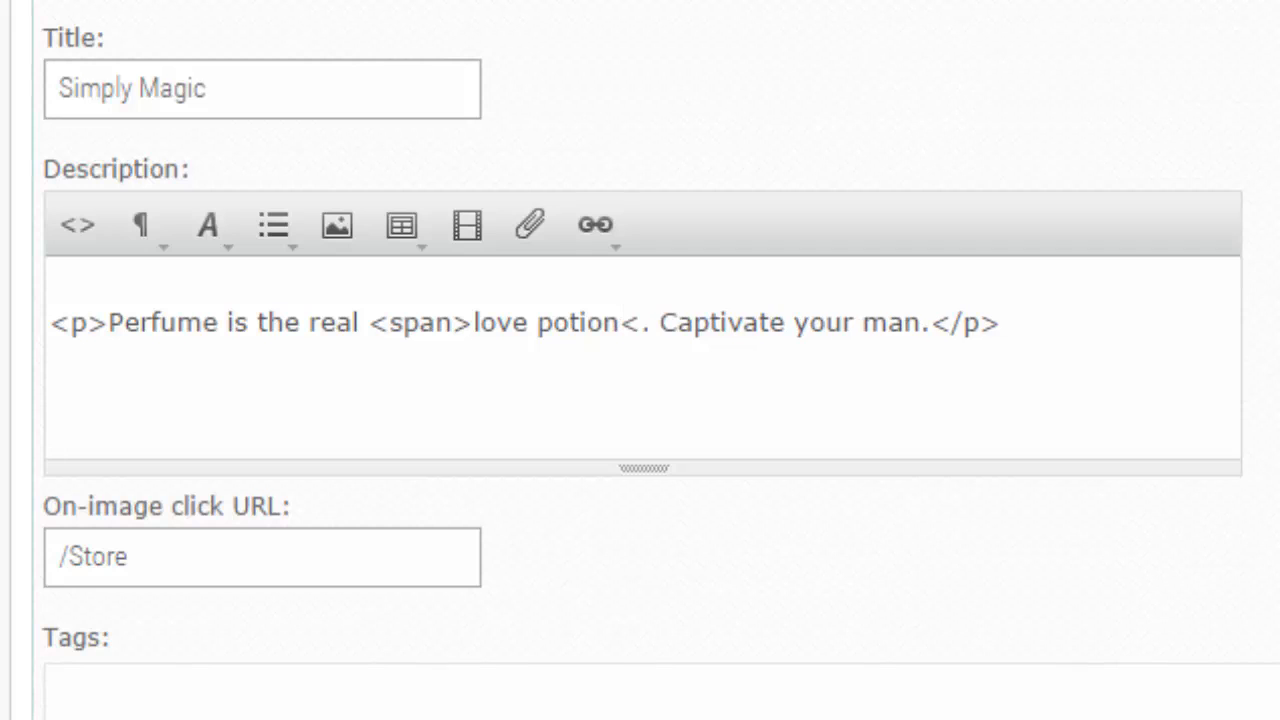
pyautogui.write('span')
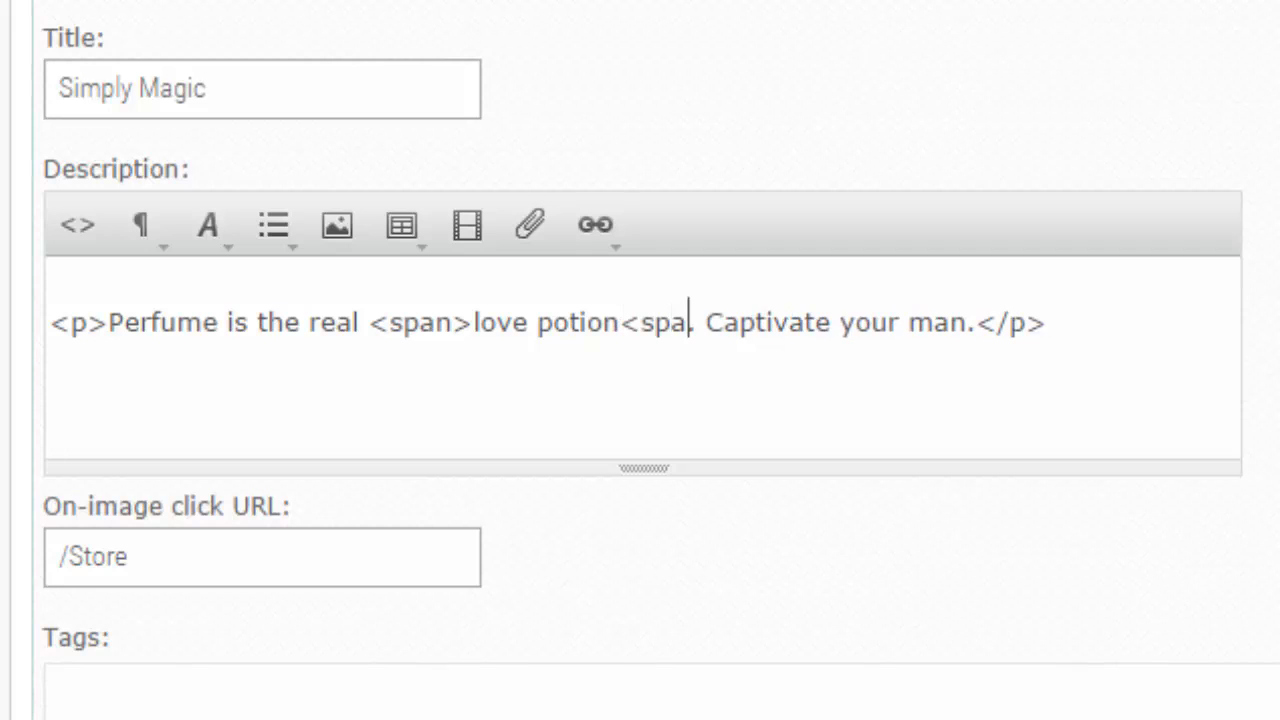
pyautogui.write('>')
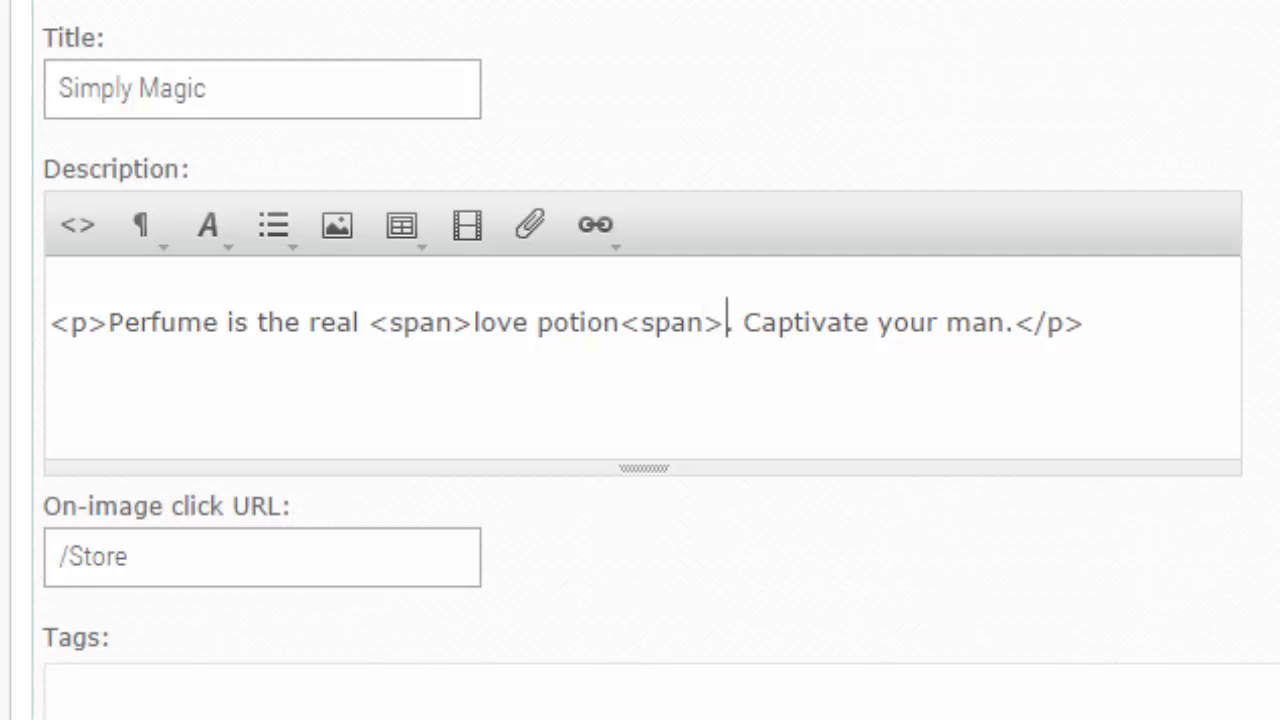
pyautogui.press('Left')
pyautogui.press('Left')
pyautogui.press('Left')
pyautogui.press('Left')
pyautogui.press('Left')
pyautogui.write('/')
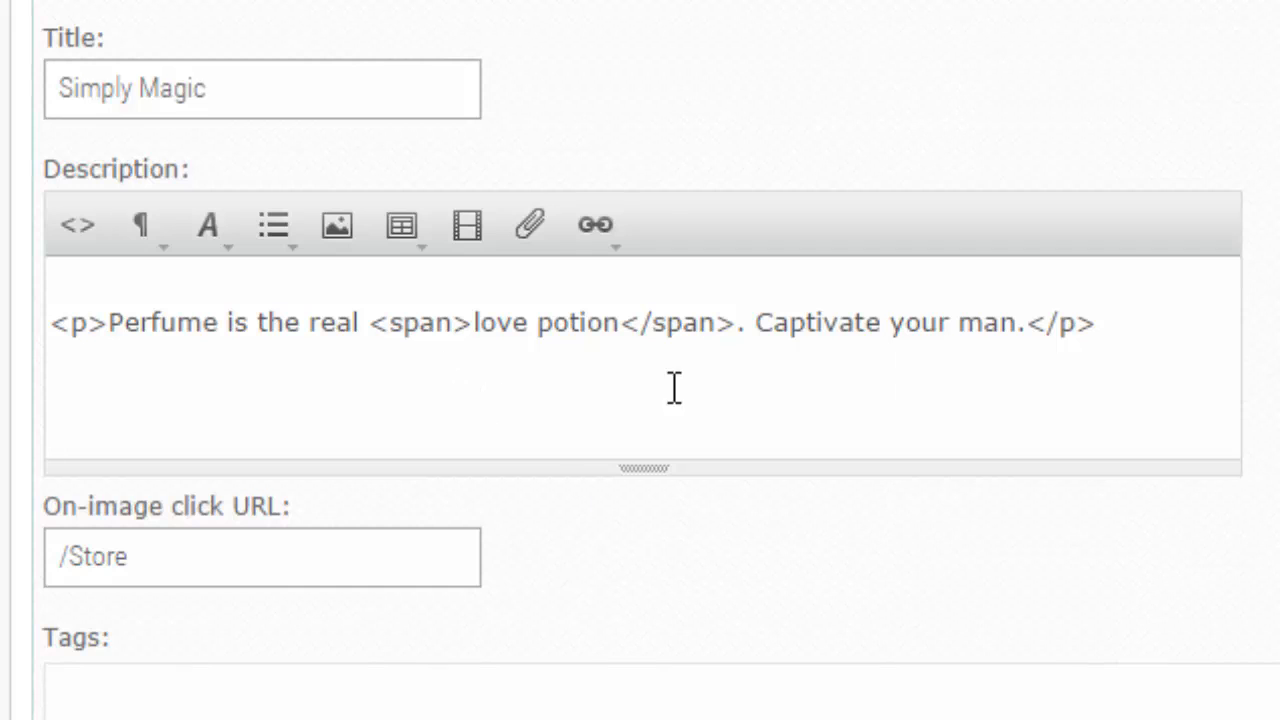
# - Copy the <span> tag and wrap the word "Captivate" in <span> and </span>
pyautogui.moveTo(737, 323); pyautogui.dragTo(620, 323)
pyautogui.moveTo(456, 323); pyautogui.dragTo(390, 323)
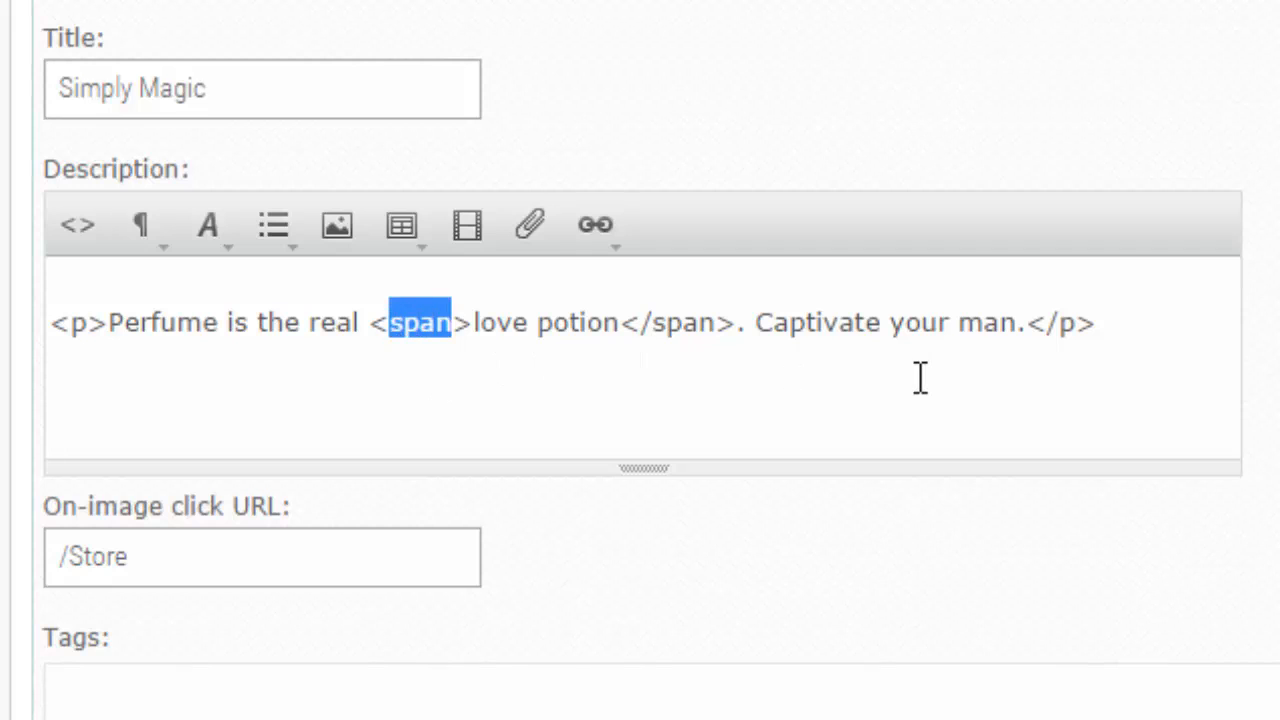
pyautogui.click(966, 320)
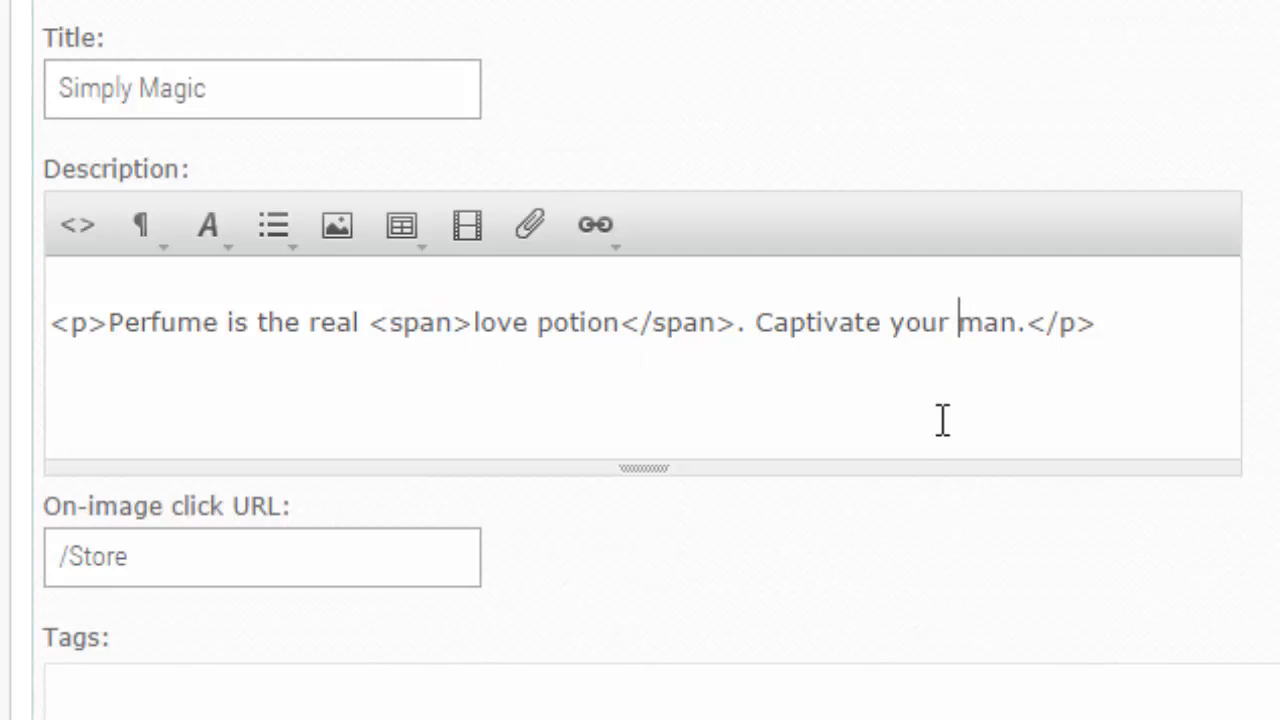
pyautogui.click(474, 323)
pyautogui.moveTo(474, 323); pyautogui.dragTo(377, 333)
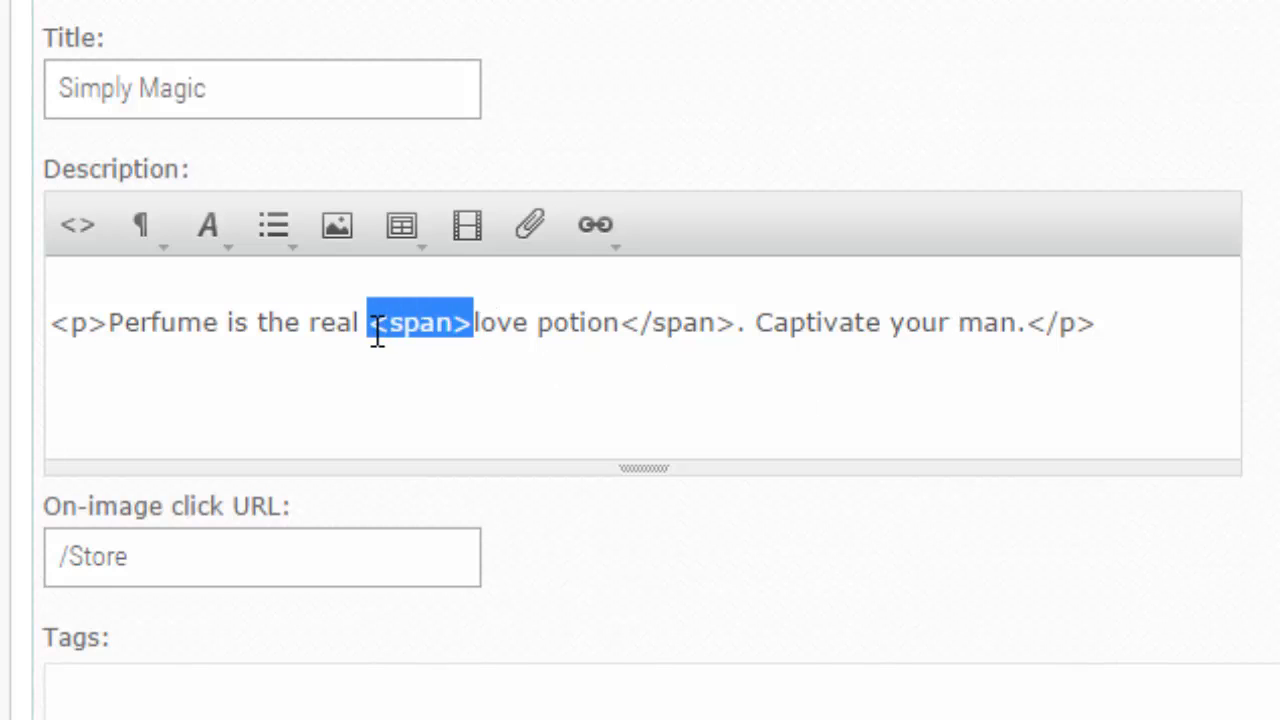
pyautogui.hotkey('ctrl', 'c')
pyautogui.click(758, 322)
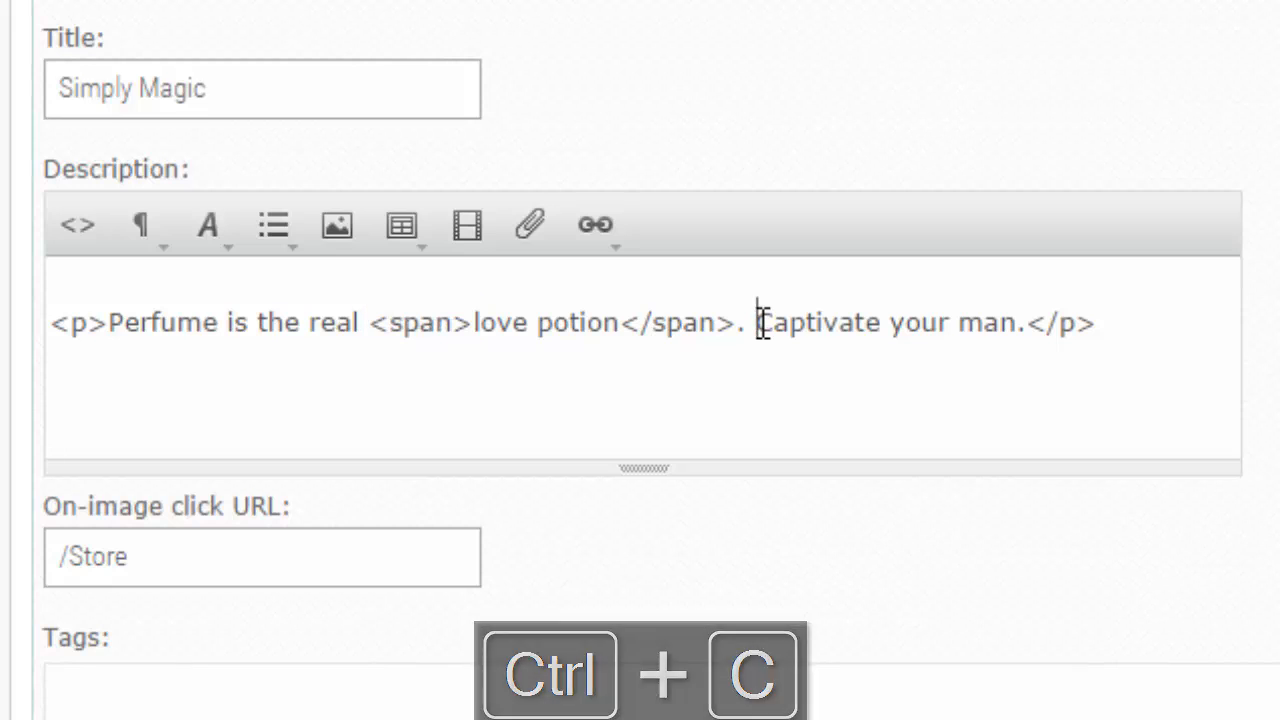
pyautogui.hotkey('ctrl', 'v')
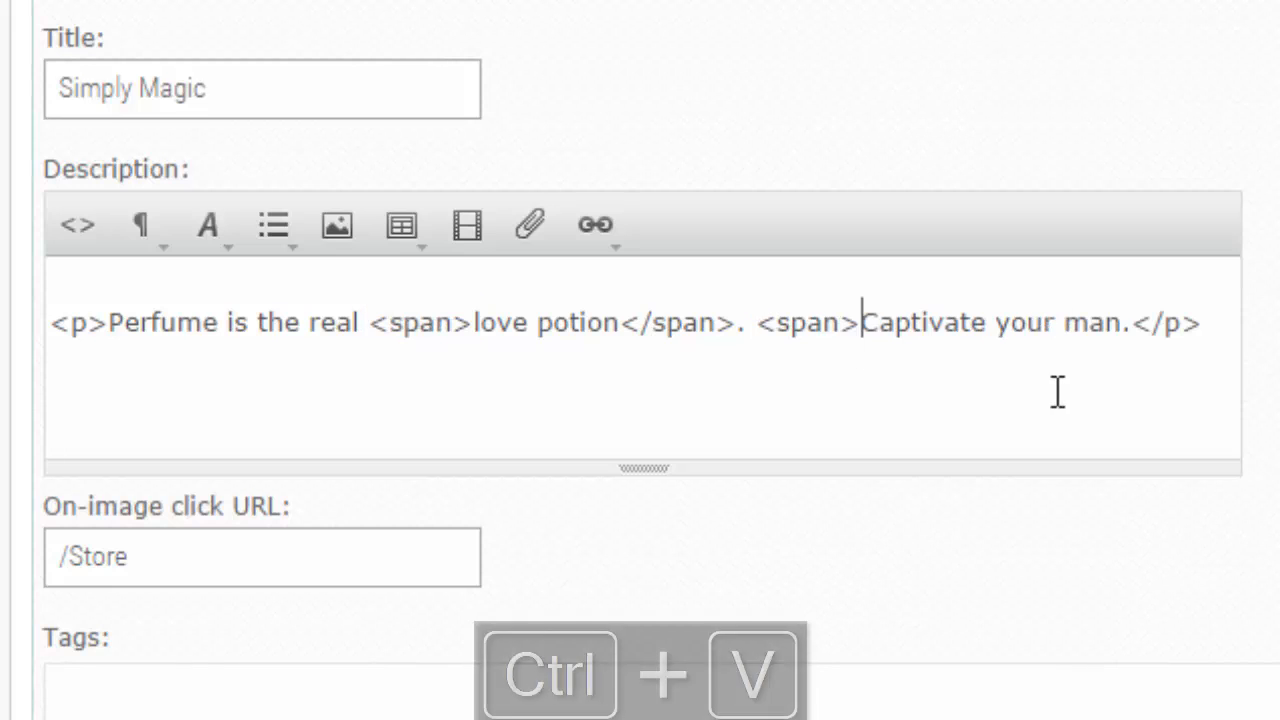
pyautogui.click(986, 322)
pyautogui.hotkey('ctrl', 'v')
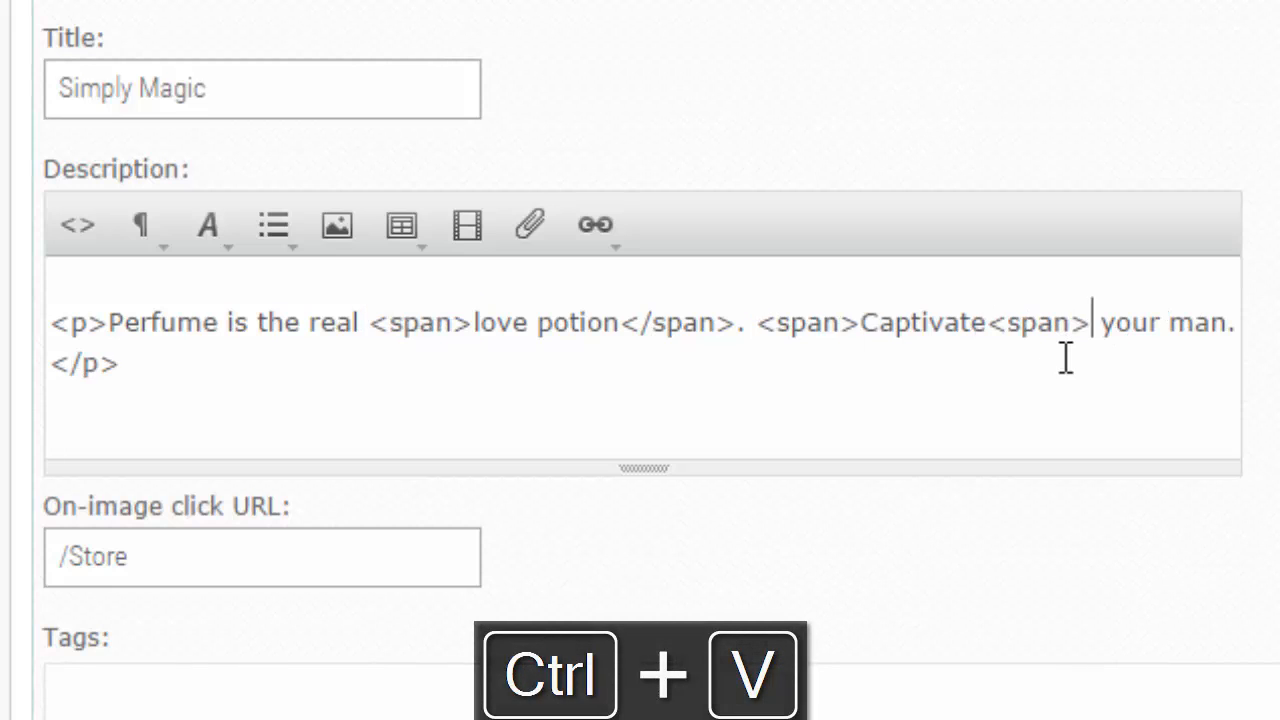
pyautogui.click(1009, 328)
pyautogui.write('/')
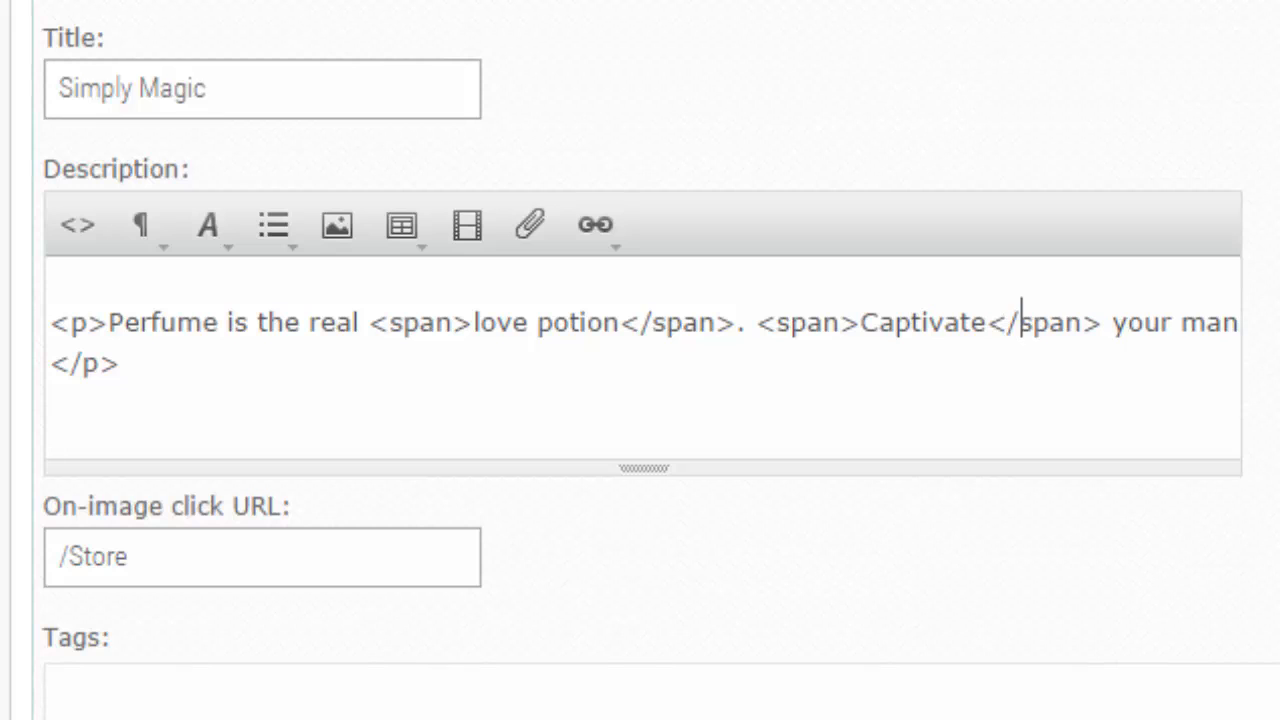
# - Replace the space before the "Captivate" span with a <br/> tag and remove the empty first line of the description source
pyautogui.click(758, 326)
pyautogui.press('BackSpace')
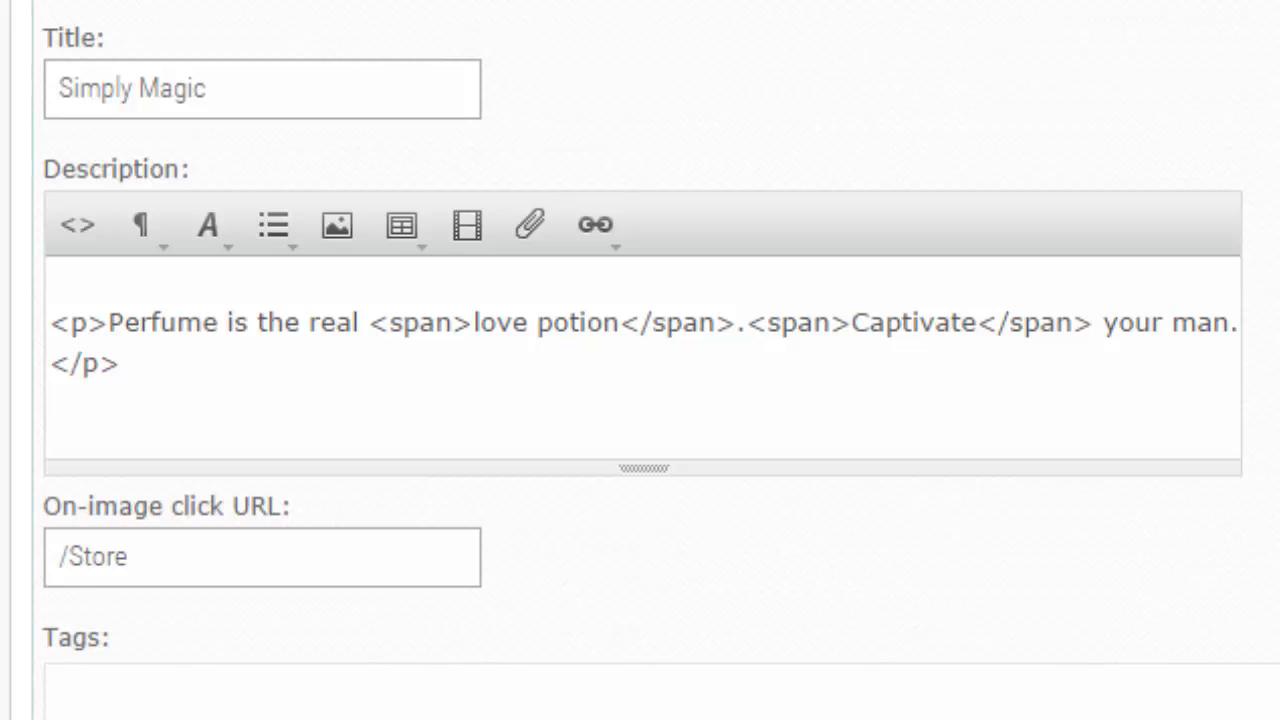
pyautogui.write('<')
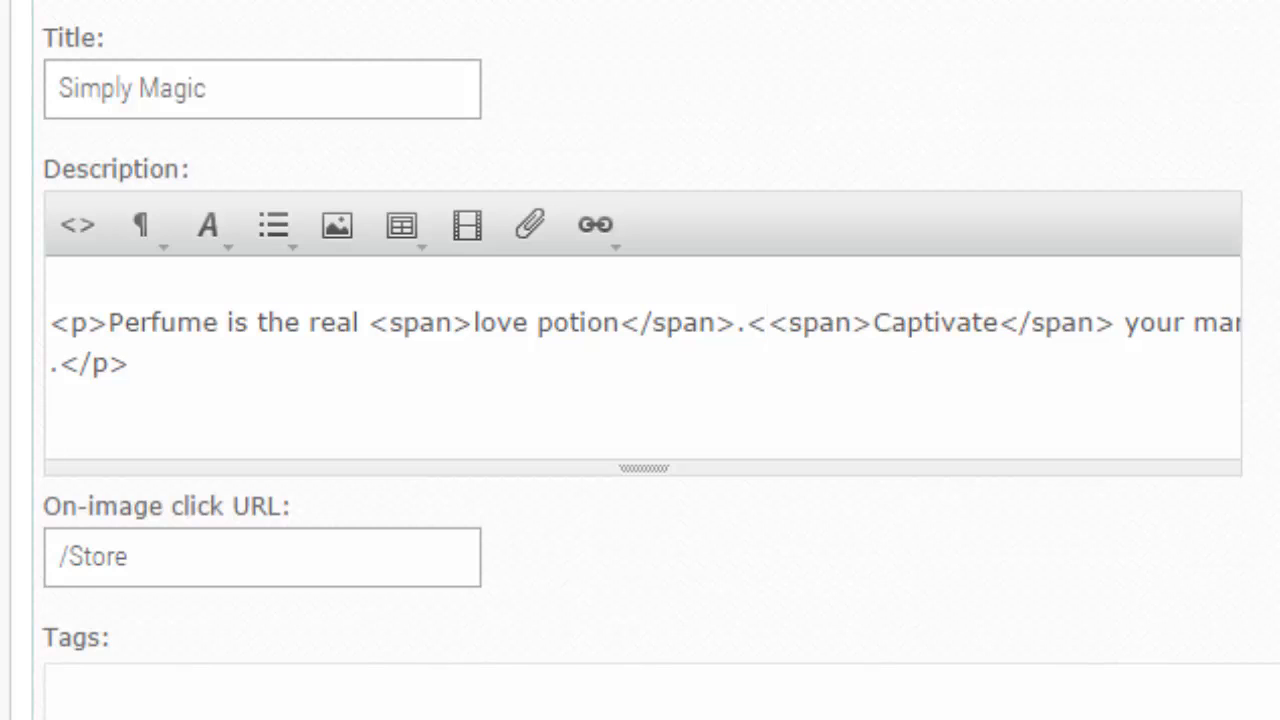
pyautogui.write('br')
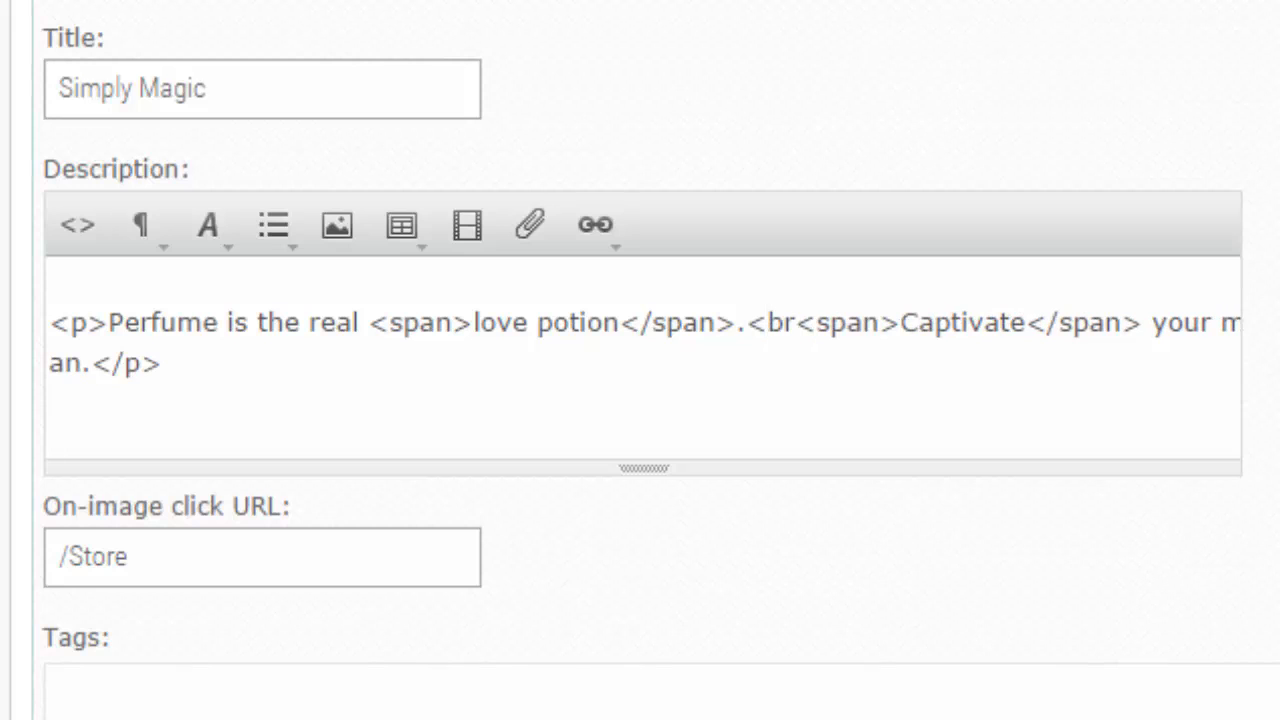
pyautogui.write('/>')
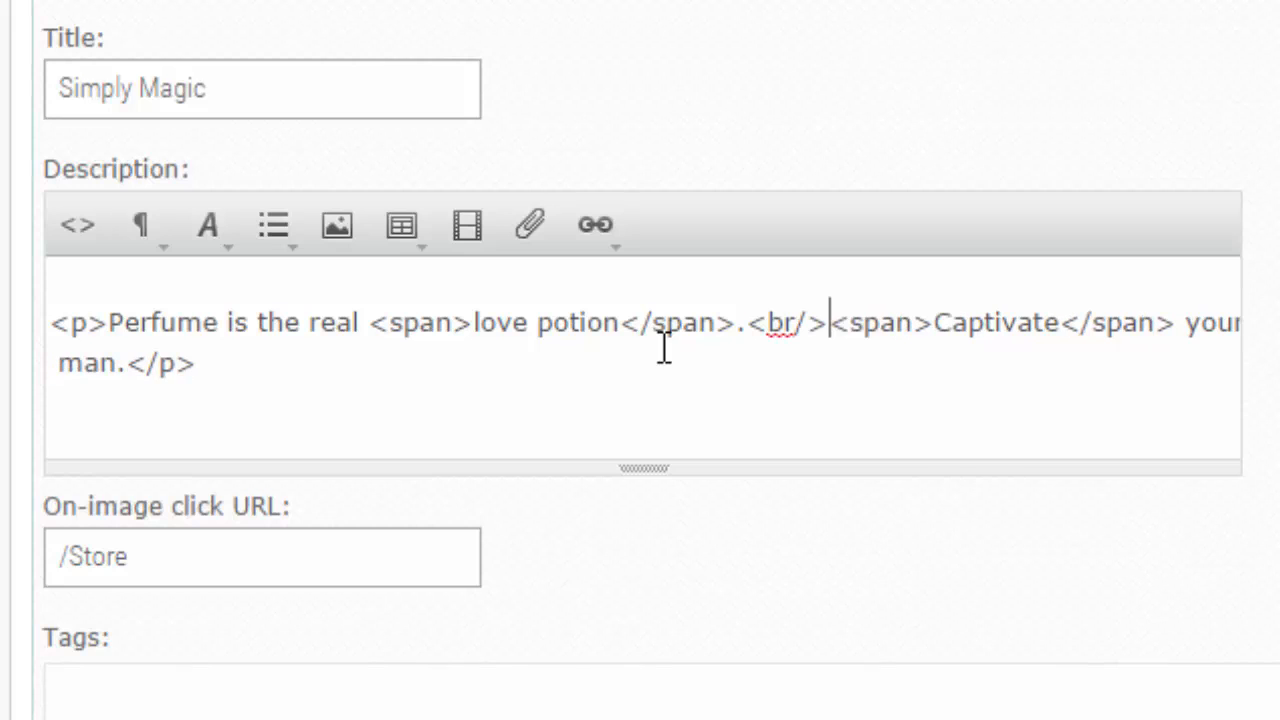
pyautogui.click(995, 325)
pyautogui.press('Delete')
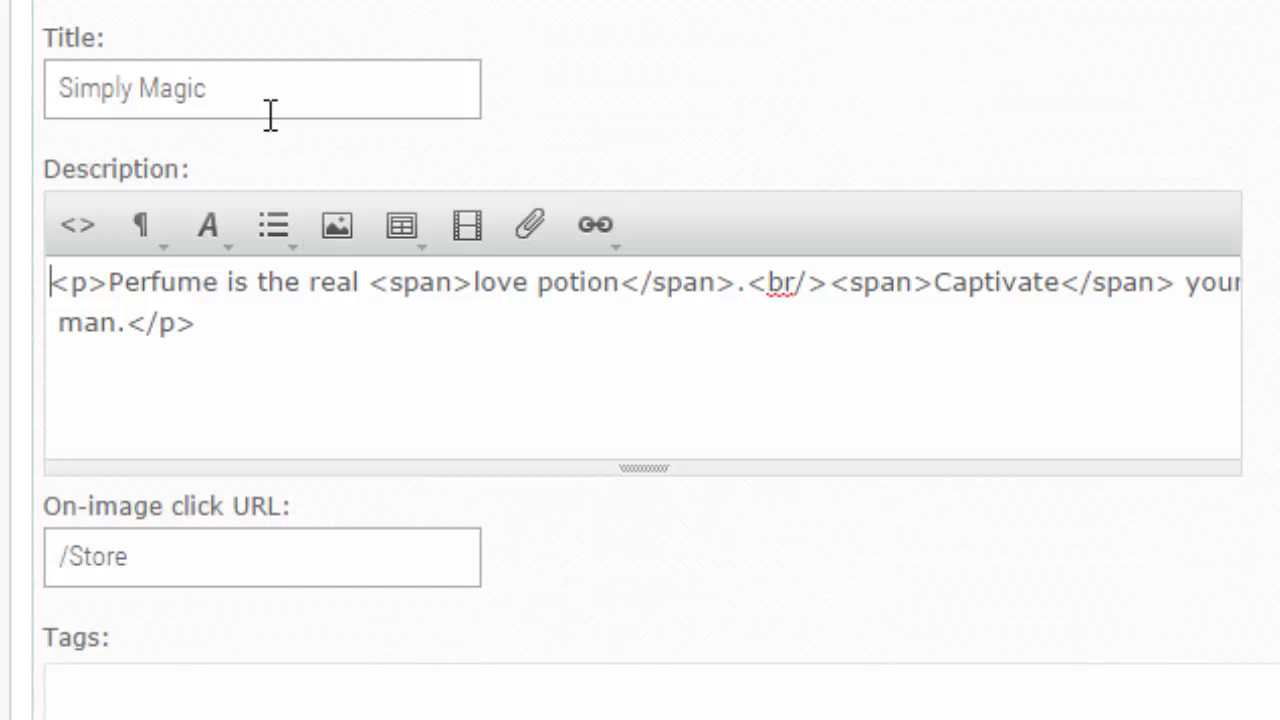
# - Wrap "Magic" in the slide title in span tags so it reads Simply <span>Magic</span>
pyautogui.click(137, 88)
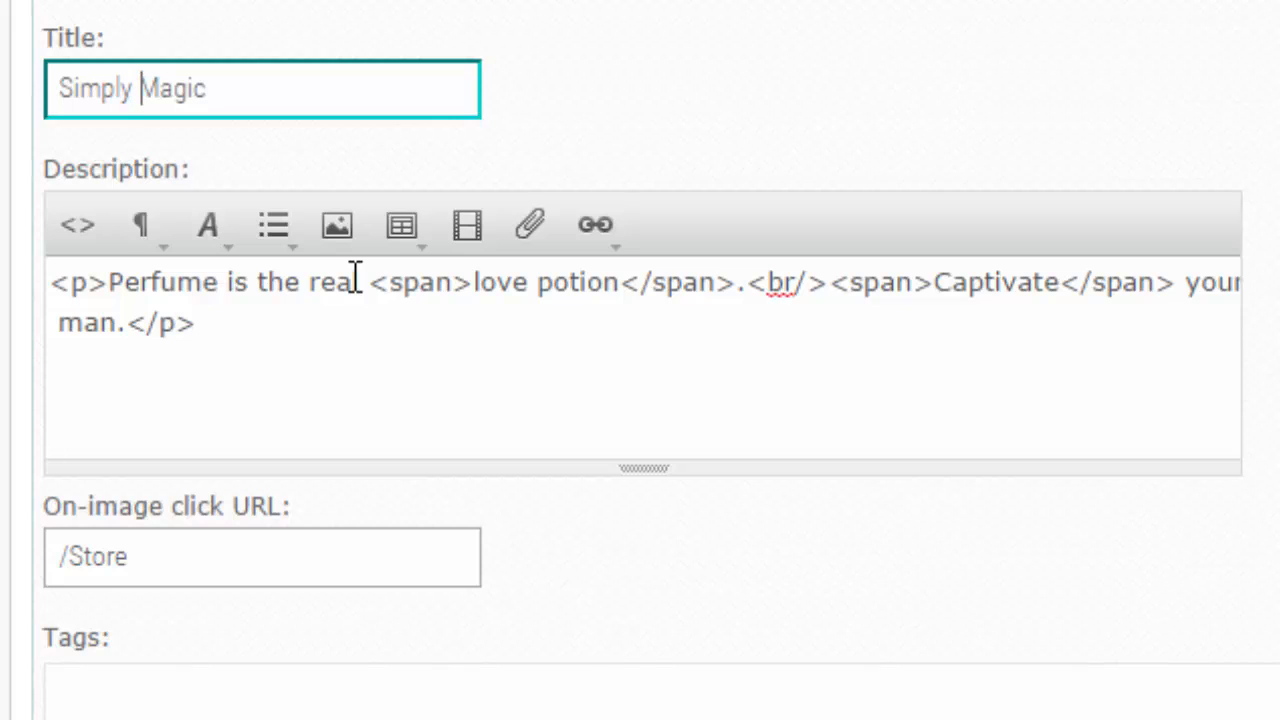
pyautogui.write('<')
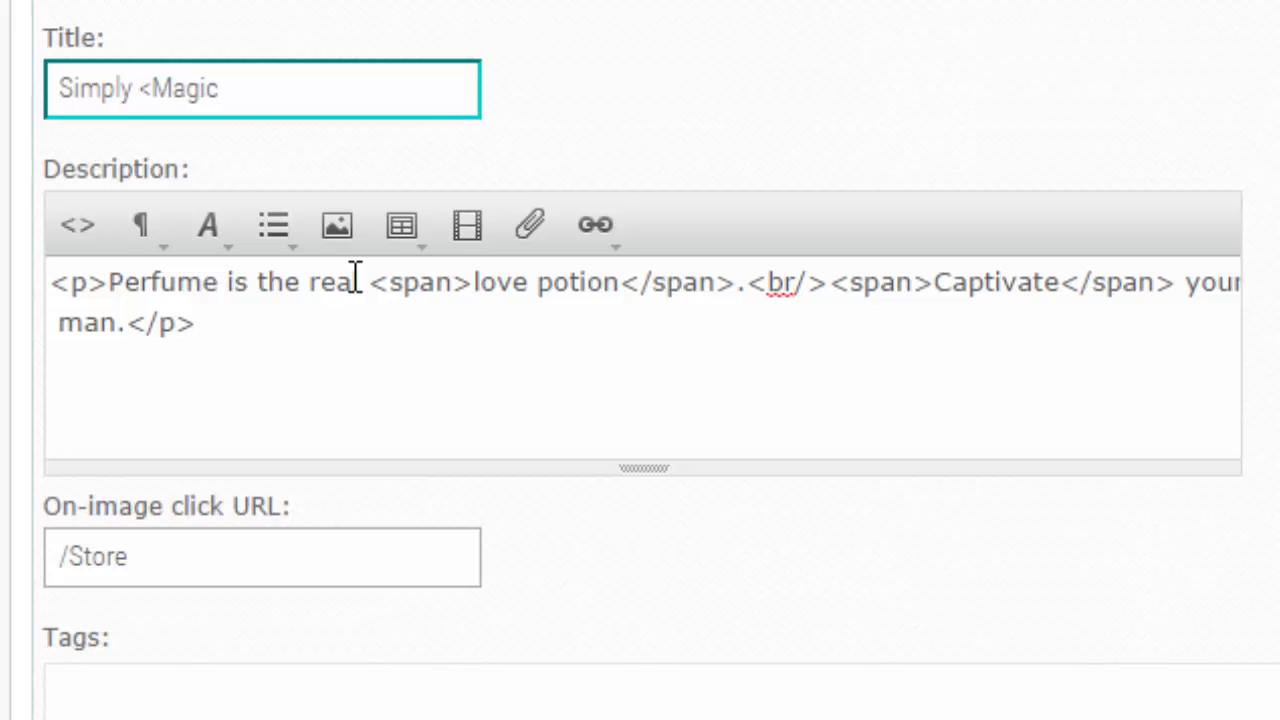
pyautogui.write('span')
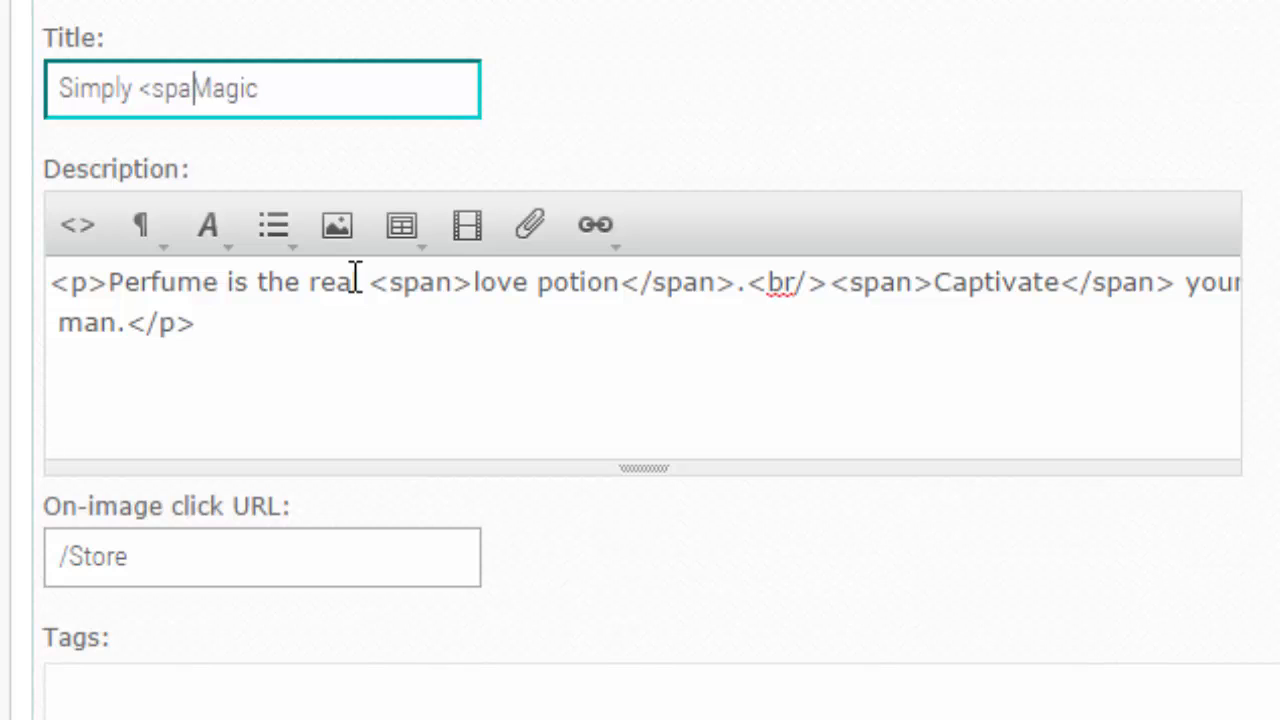
pyautogui.write('>')
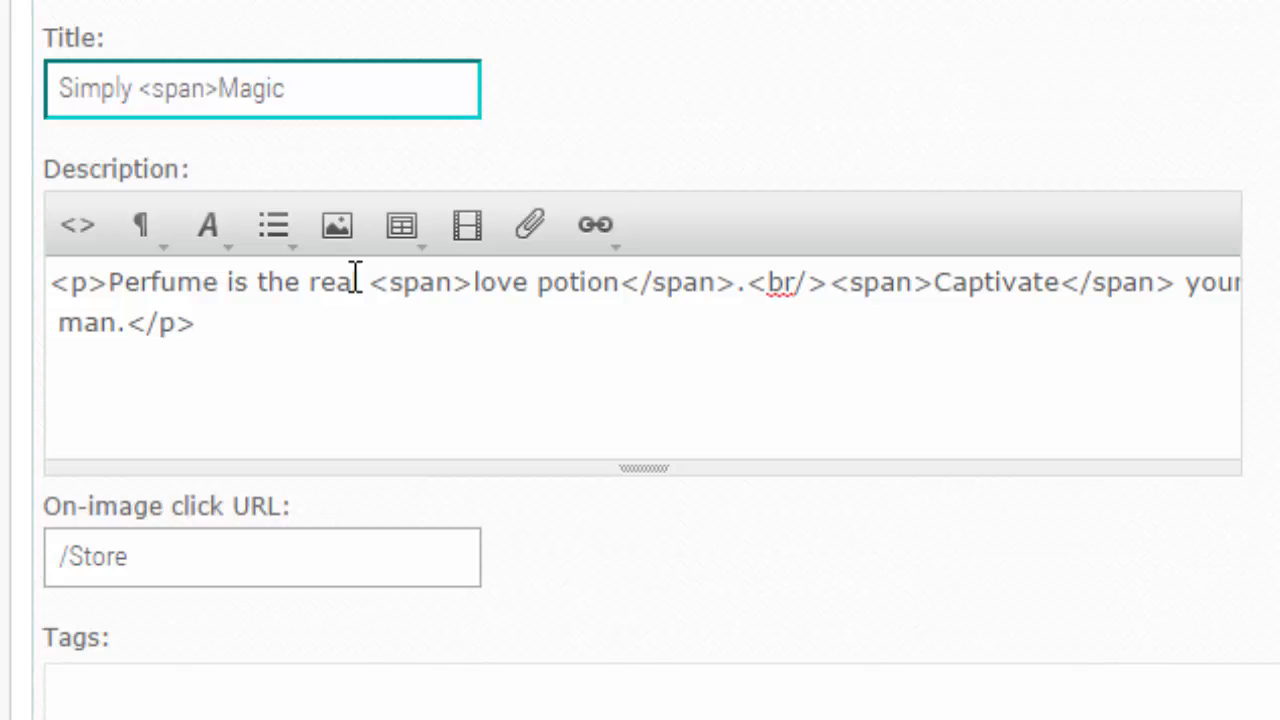
pyautogui.press('End')
pyautogui.write('<span>')
pyautogui.press('Left')
pyautogui.press('Left')
pyautogui.press('Left')
pyautogui.press('Left')
pyautogui.press('Left')
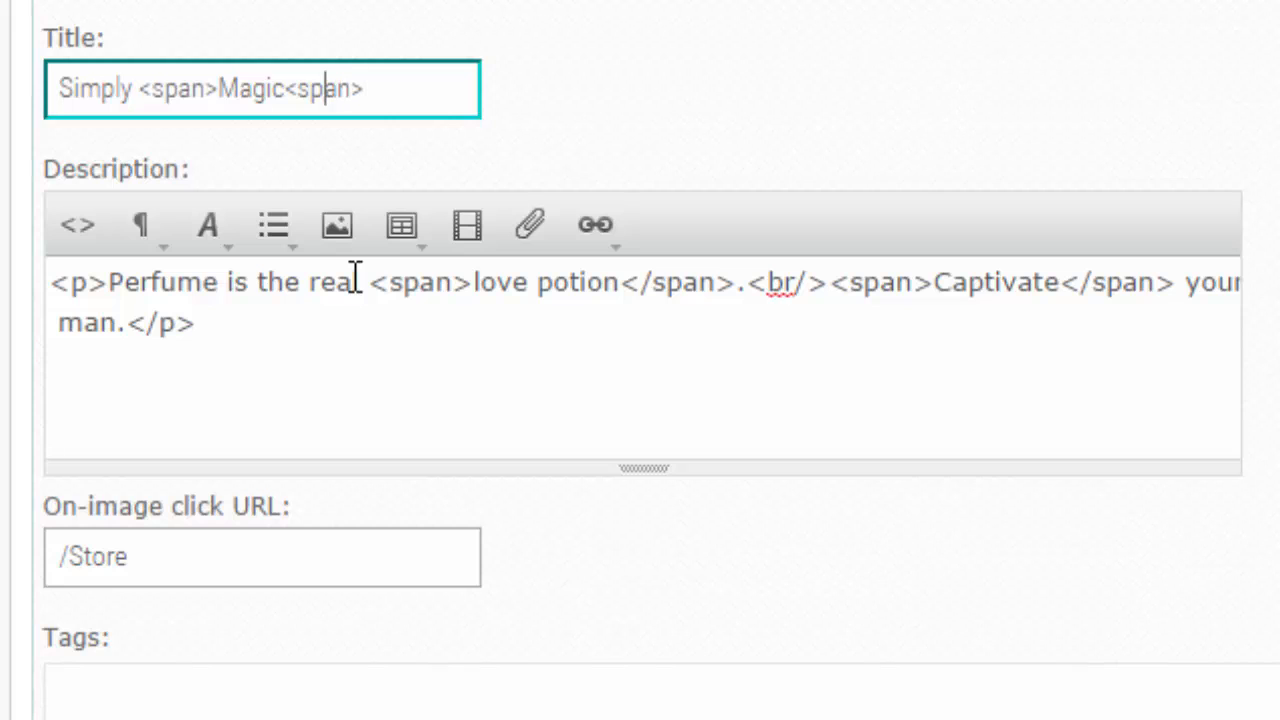
pyautogui.write('/')
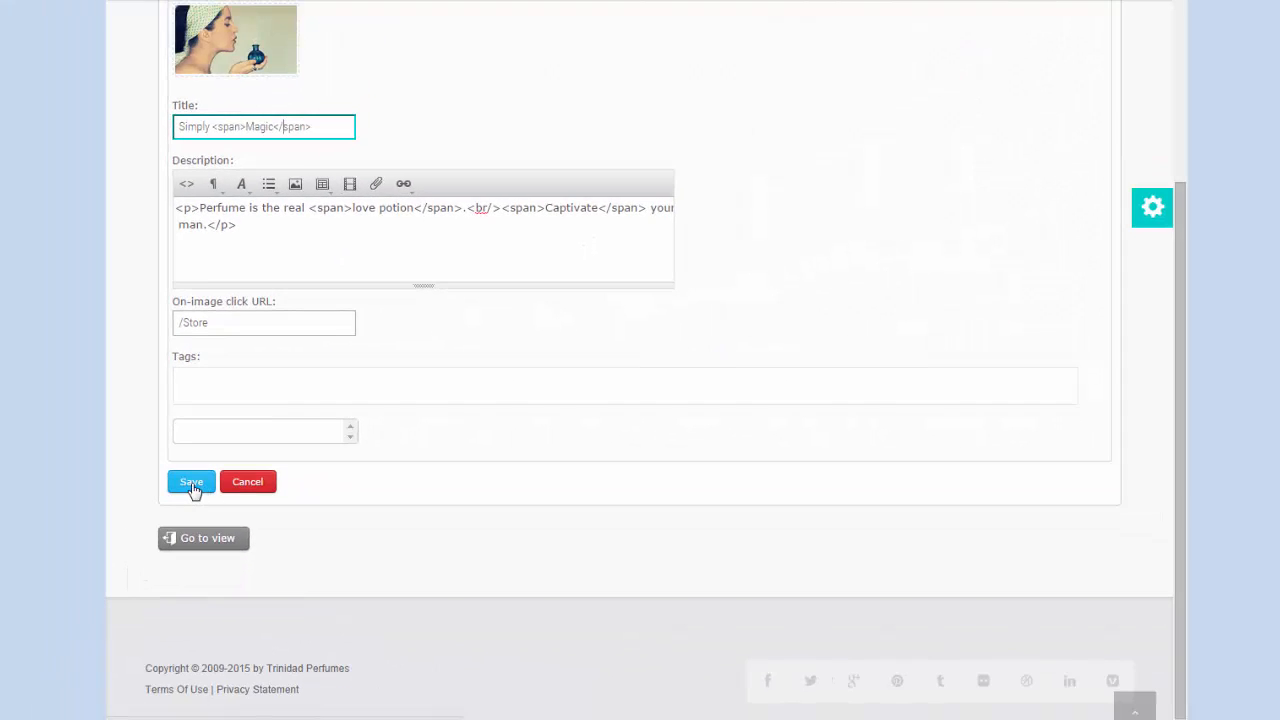
# - Save the edited slide and return to the home page view
pyautogui.click(192, 484)
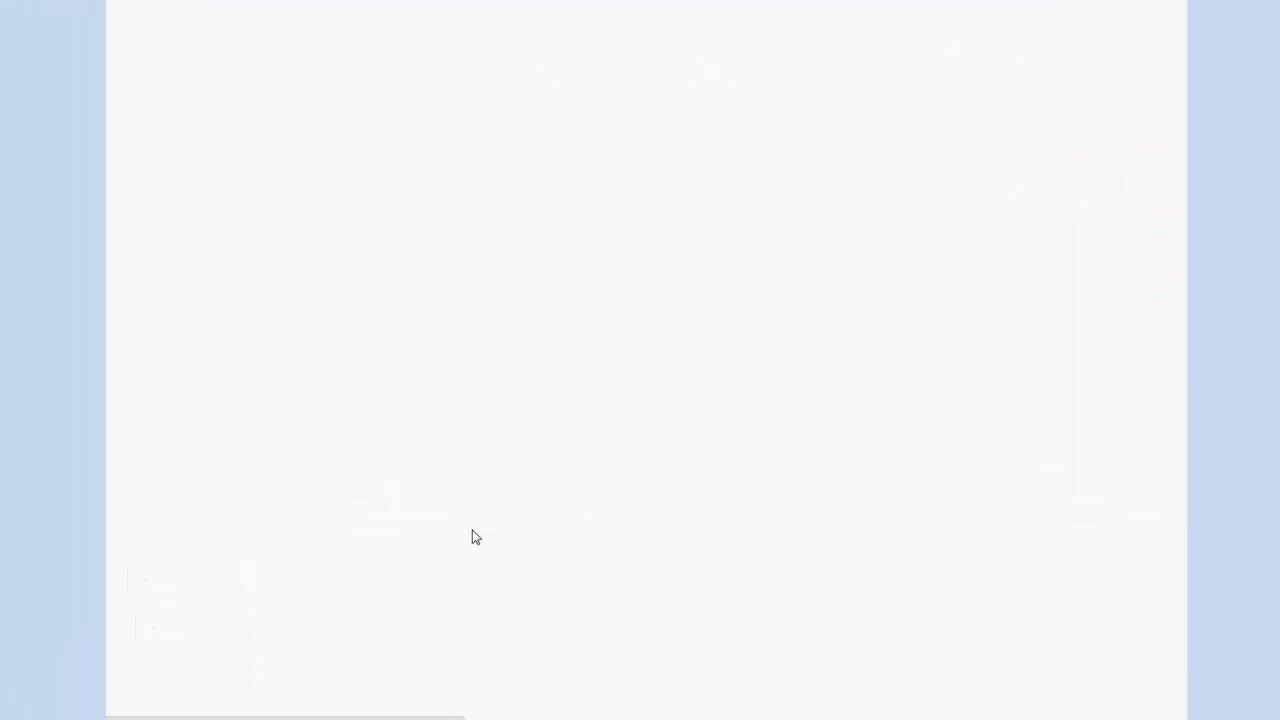
pyautogui.scroll(-8, 499, 517)
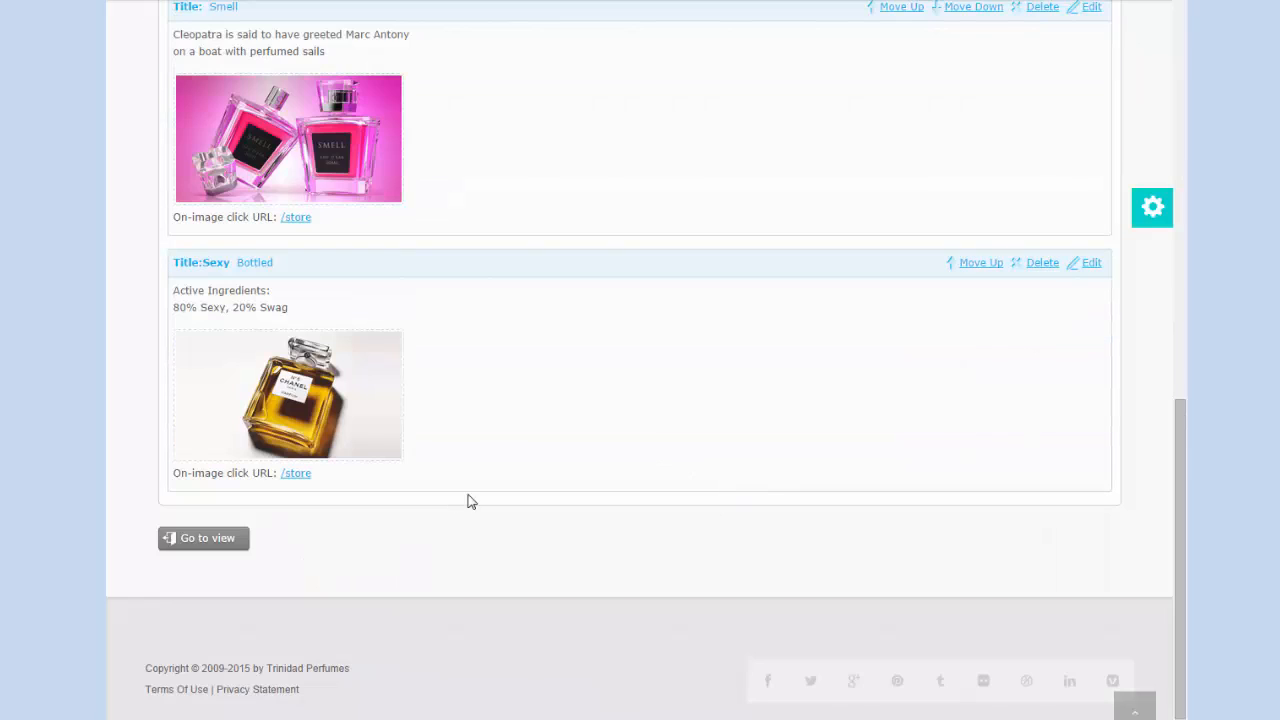
pyautogui.click(213, 540)
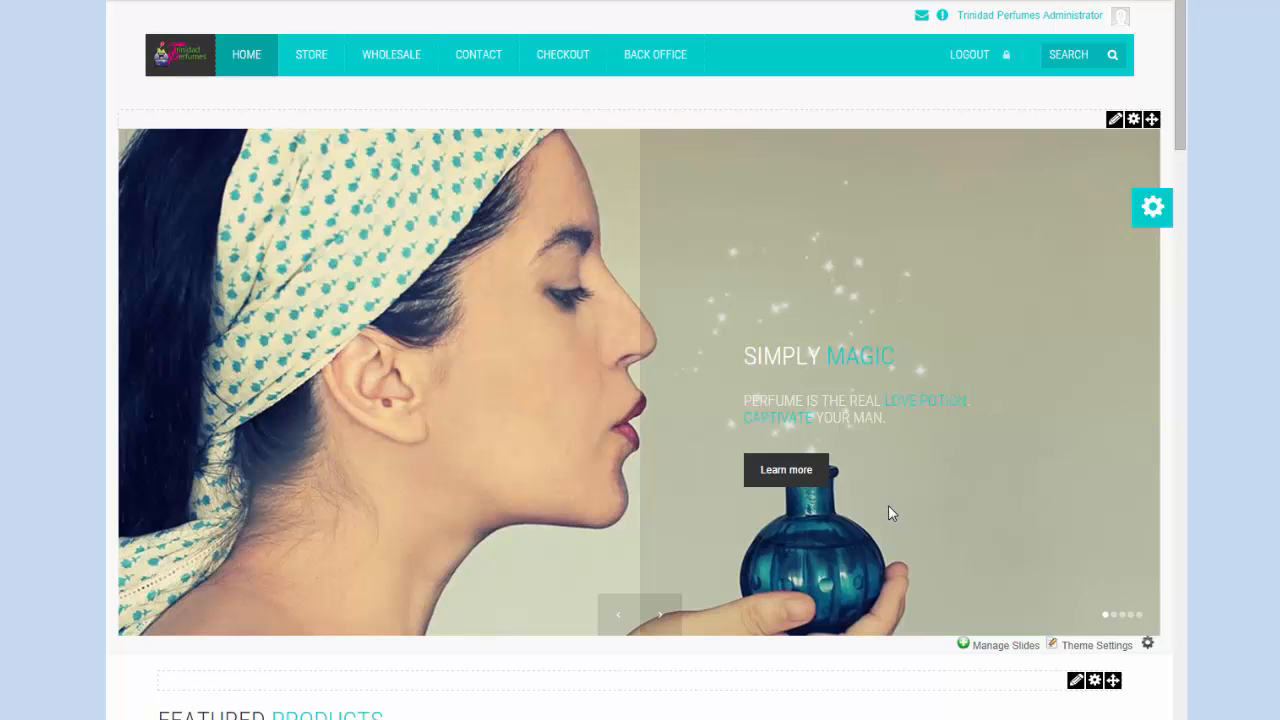
# - Open the banner's slide management and move the "Simply Magic" slide down one place, below "Unfair Tactics"
pyautogui.click(1004, 647)
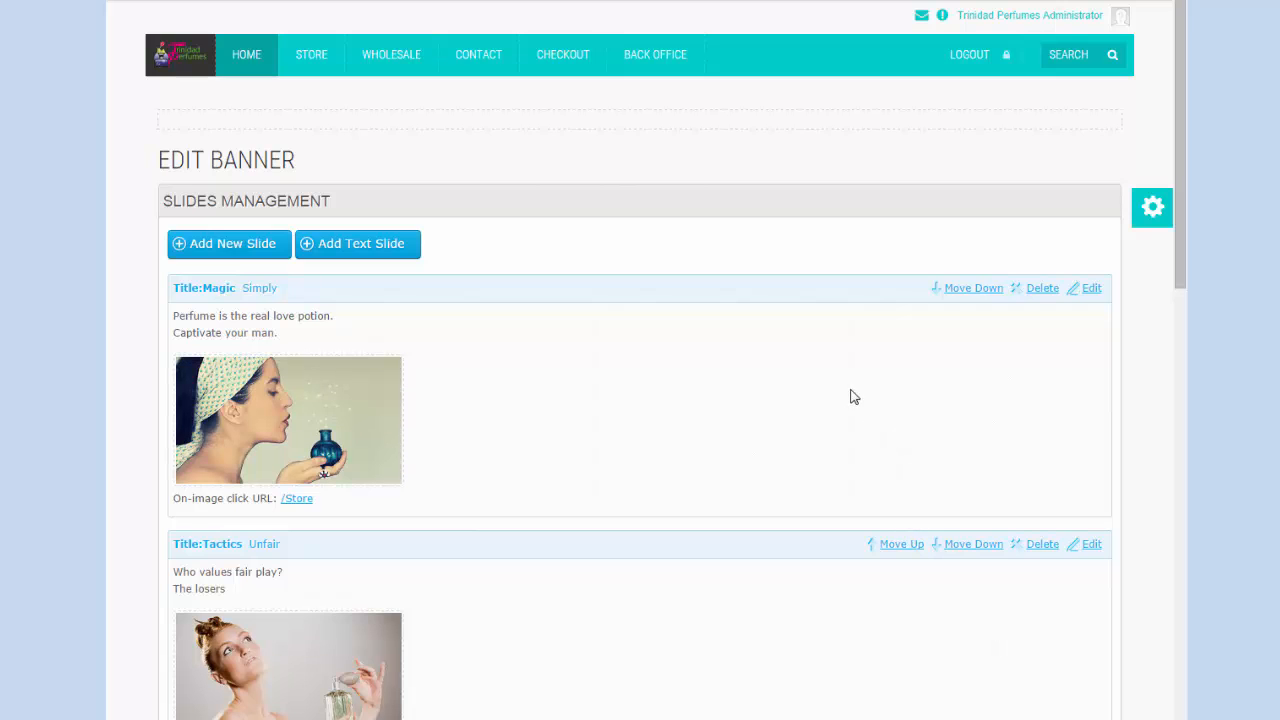
pyautogui.scroll(-1, 900, 341)
pyautogui.scroll(-1, 905, 341)
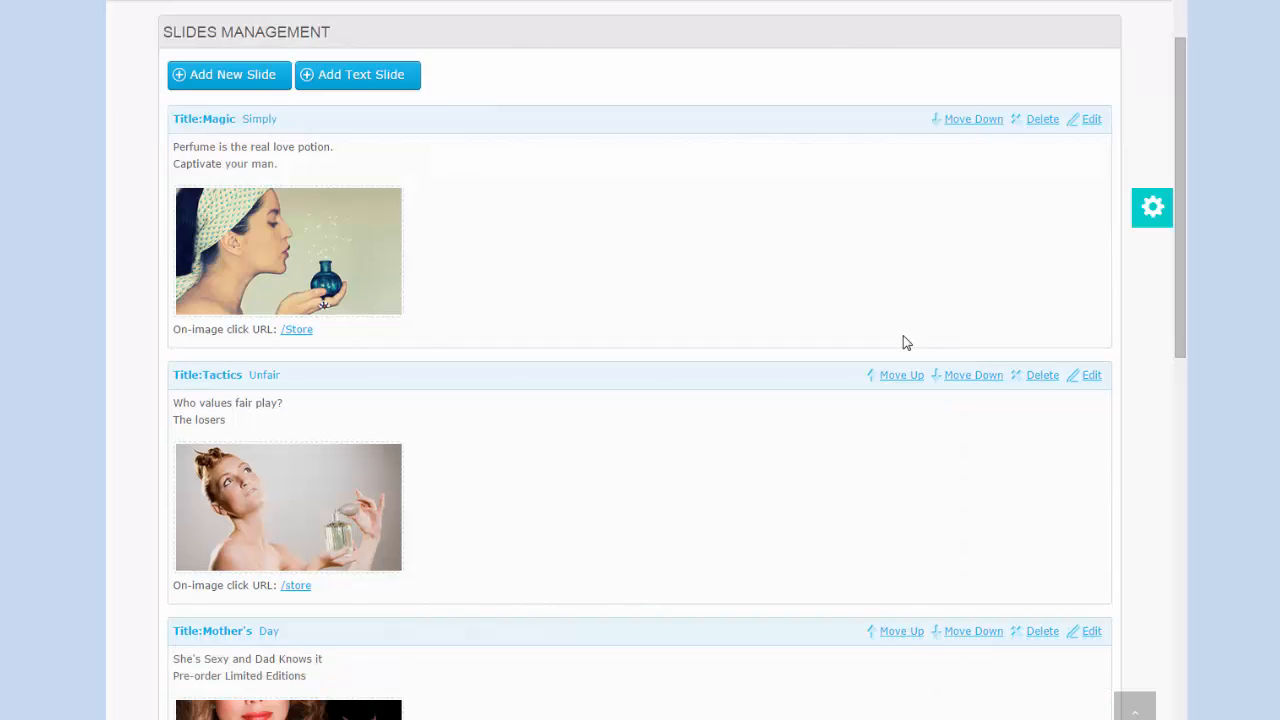
pyautogui.click(975, 119)
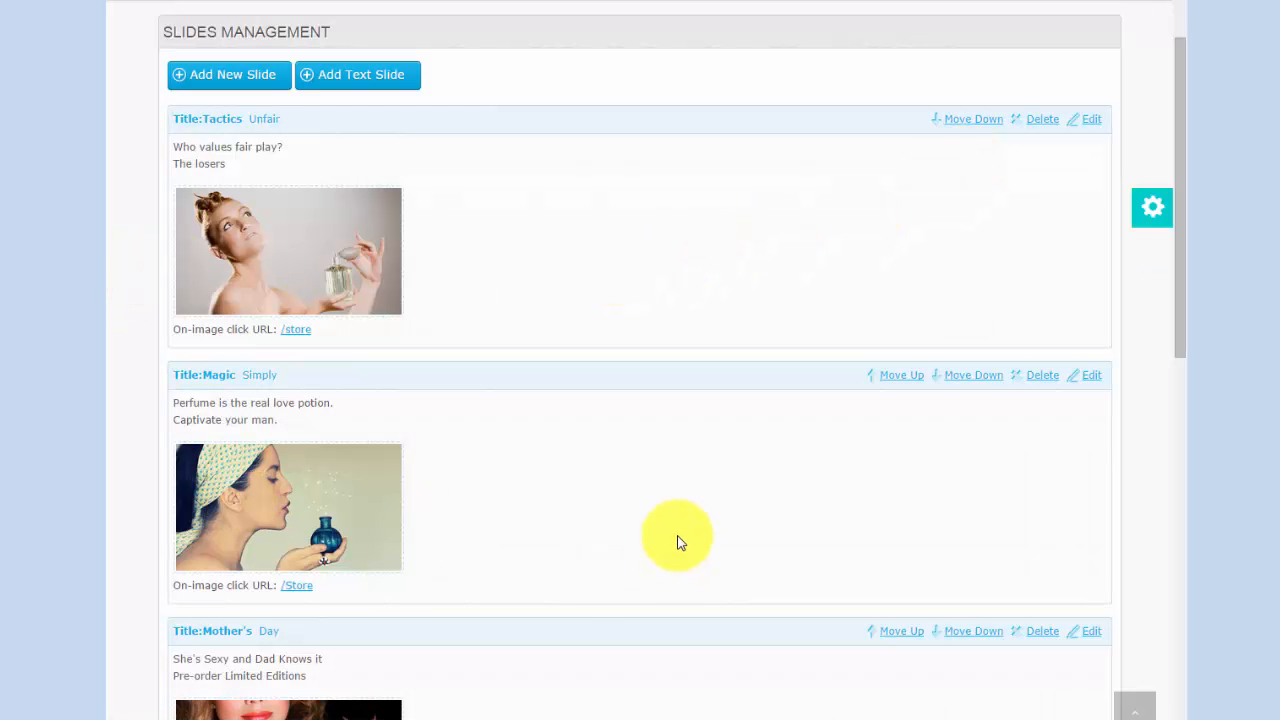
# - Move the "Mother's Day" slide up one place so it sits above the "Simply Magic" slide
pyautogui.scroll(-1, 680, 537)
pyautogui.scroll(-1, 683, 538)
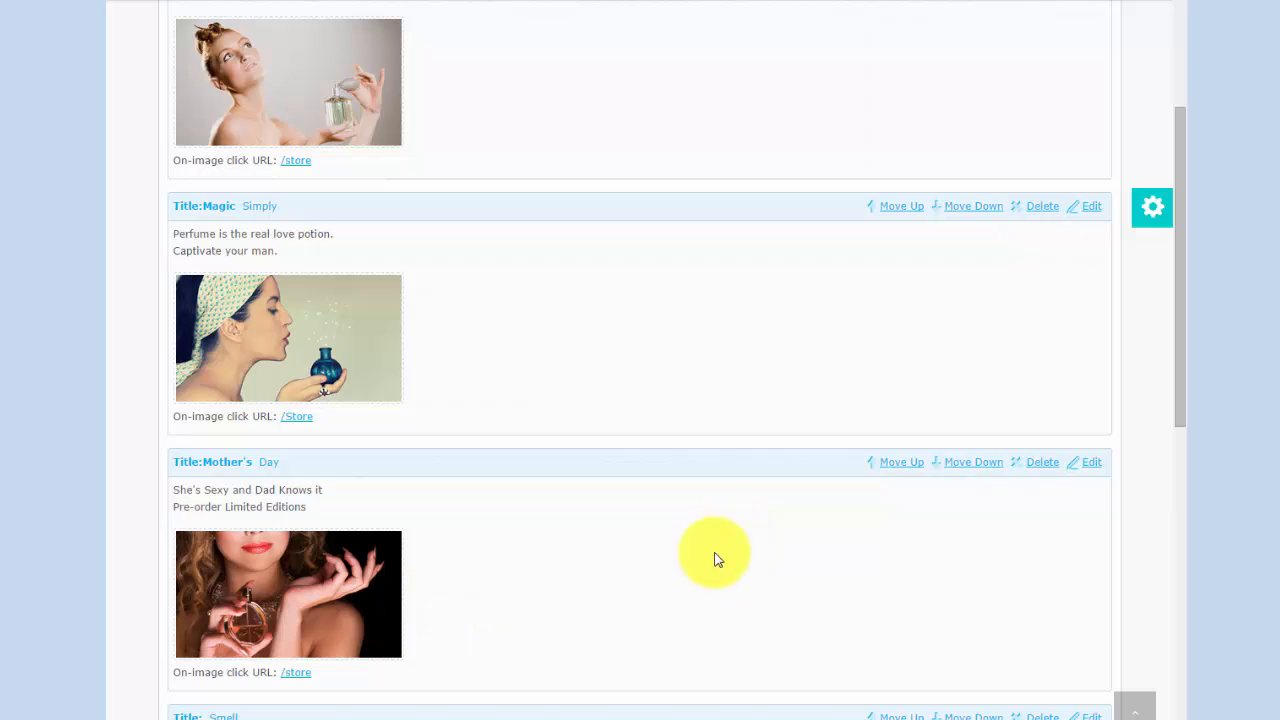
pyautogui.click(900, 464)
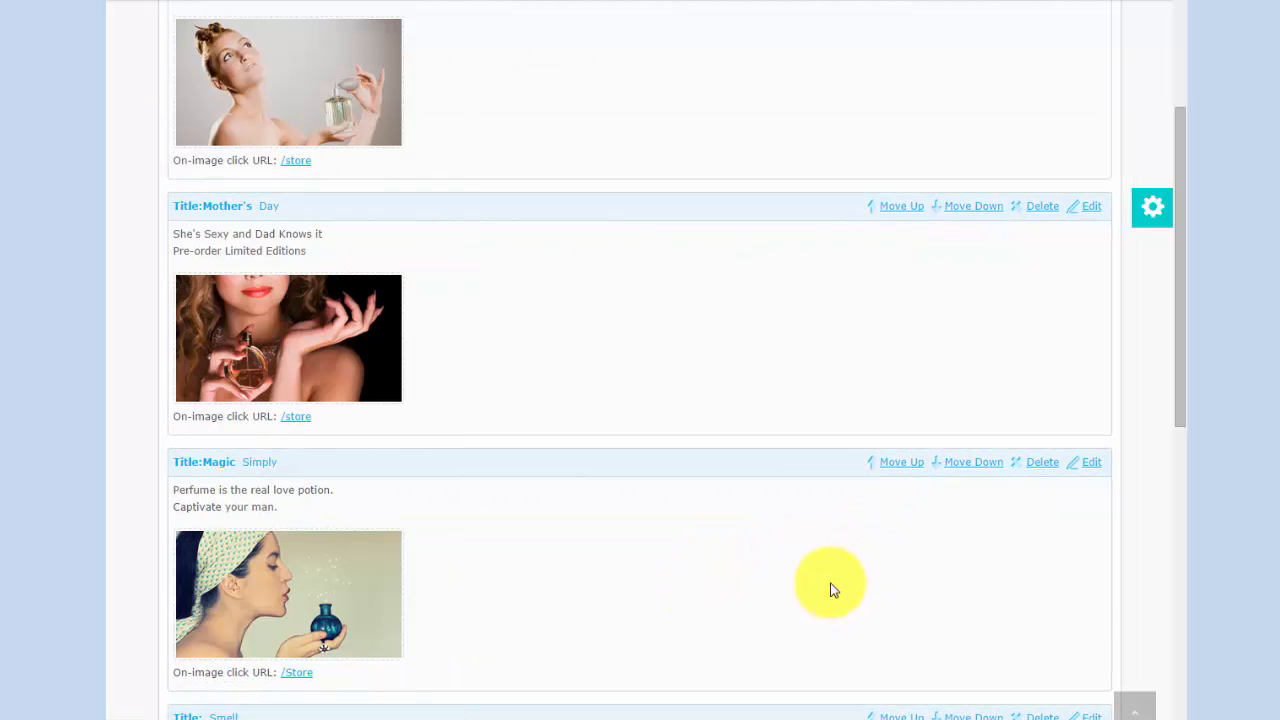
# - Return to the home page view and advance the banner through its slides to "Simply Magic" to check the new order
pyautogui.scroll(-2, 812, 578)
pyautogui.scroll(2, 760, 540)
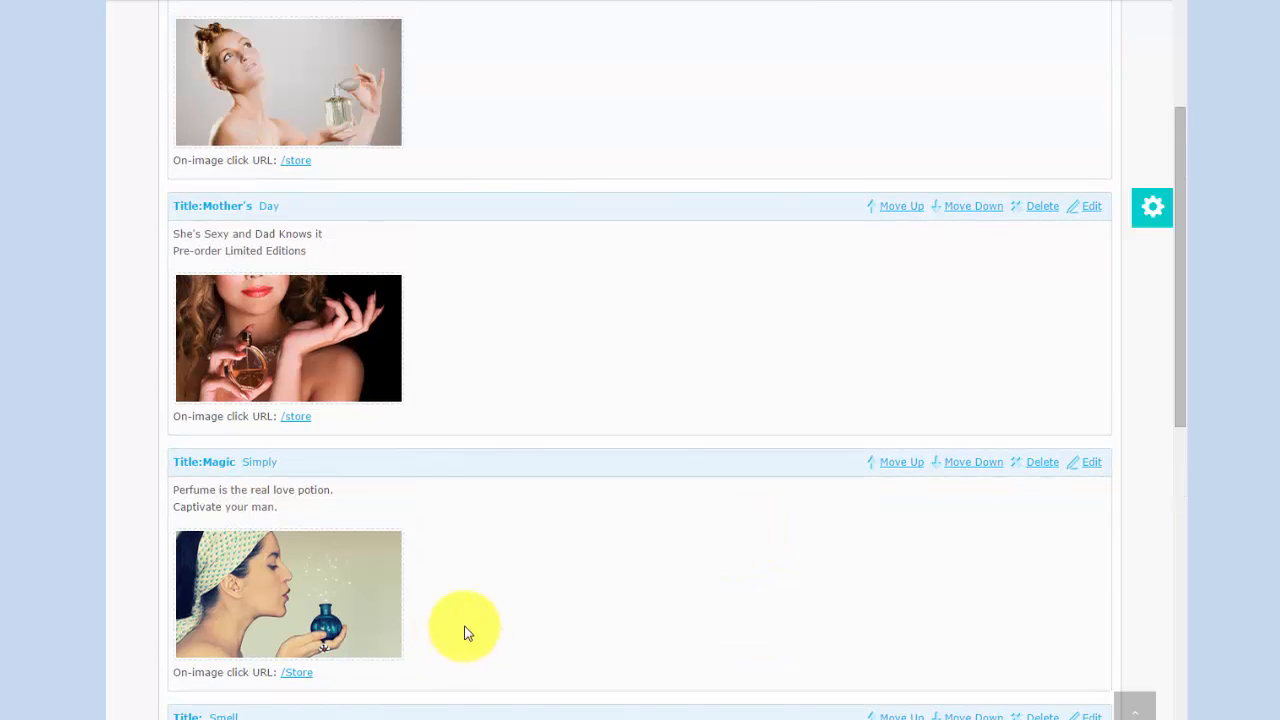
pyautogui.scroll(2, 466, 630)
pyautogui.scroll(-10, 467, 626)
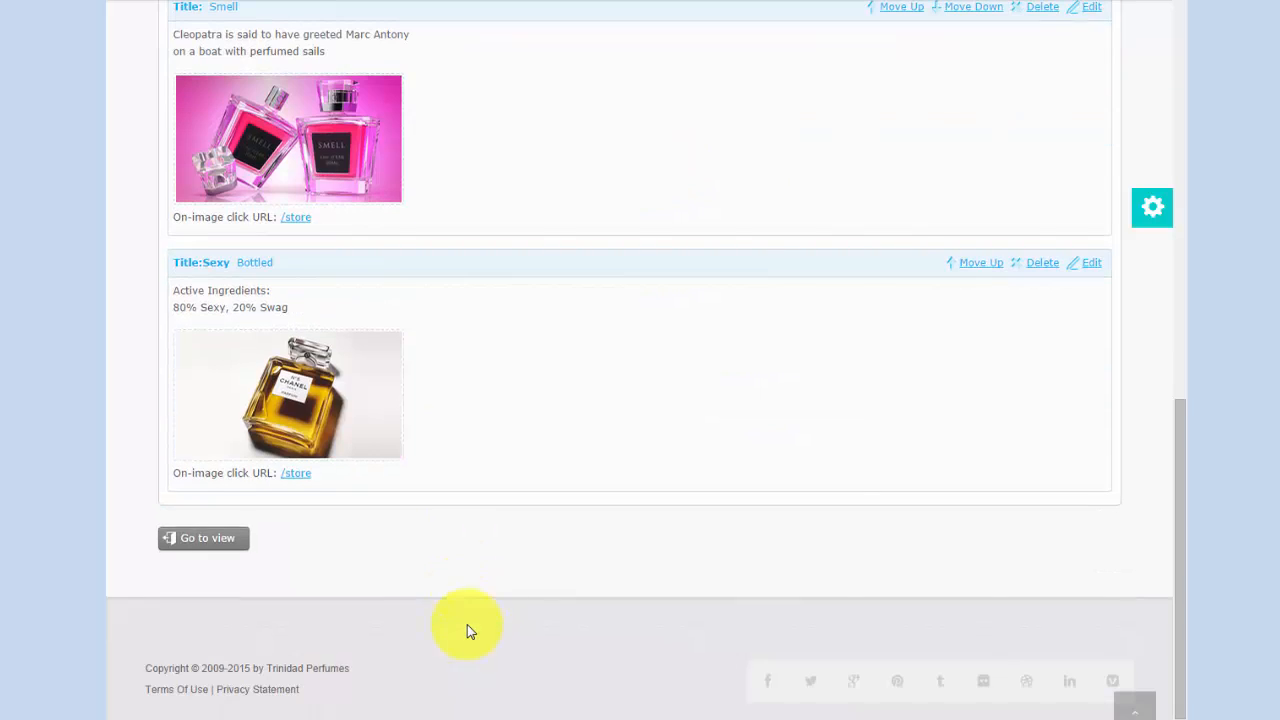
pyautogui.click(210, 543)
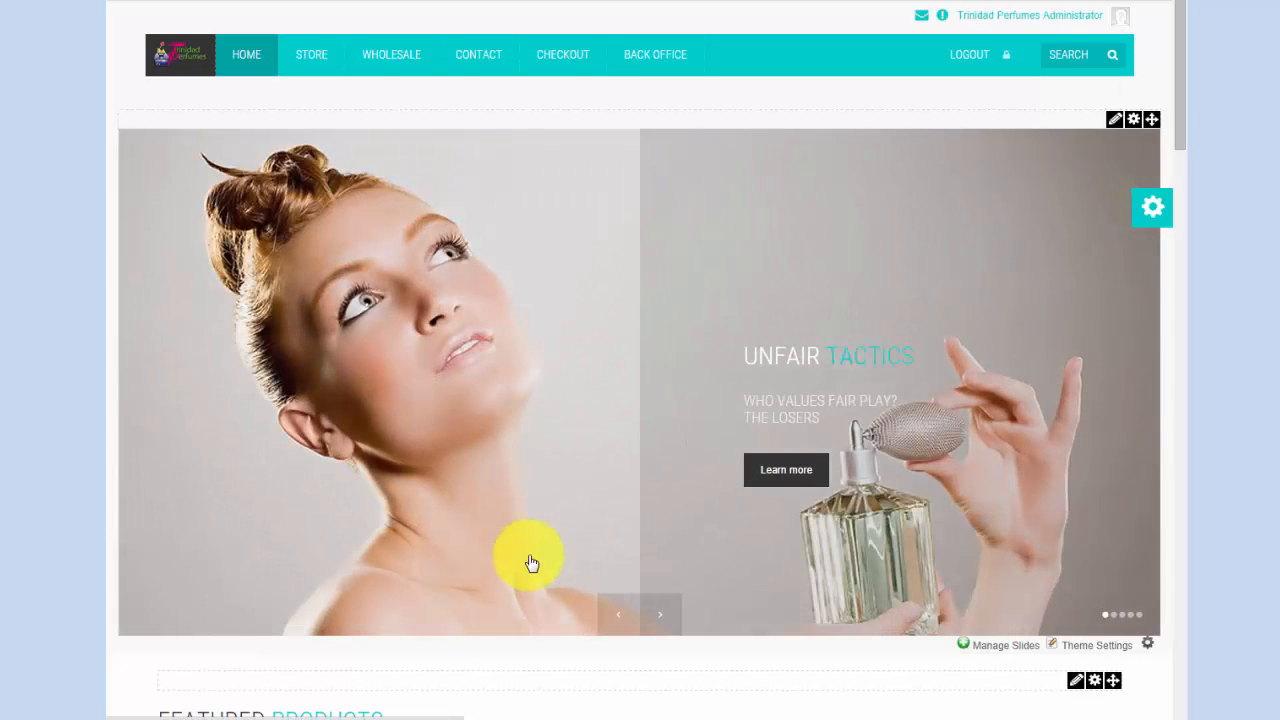
pyautogui.click(654, 627)
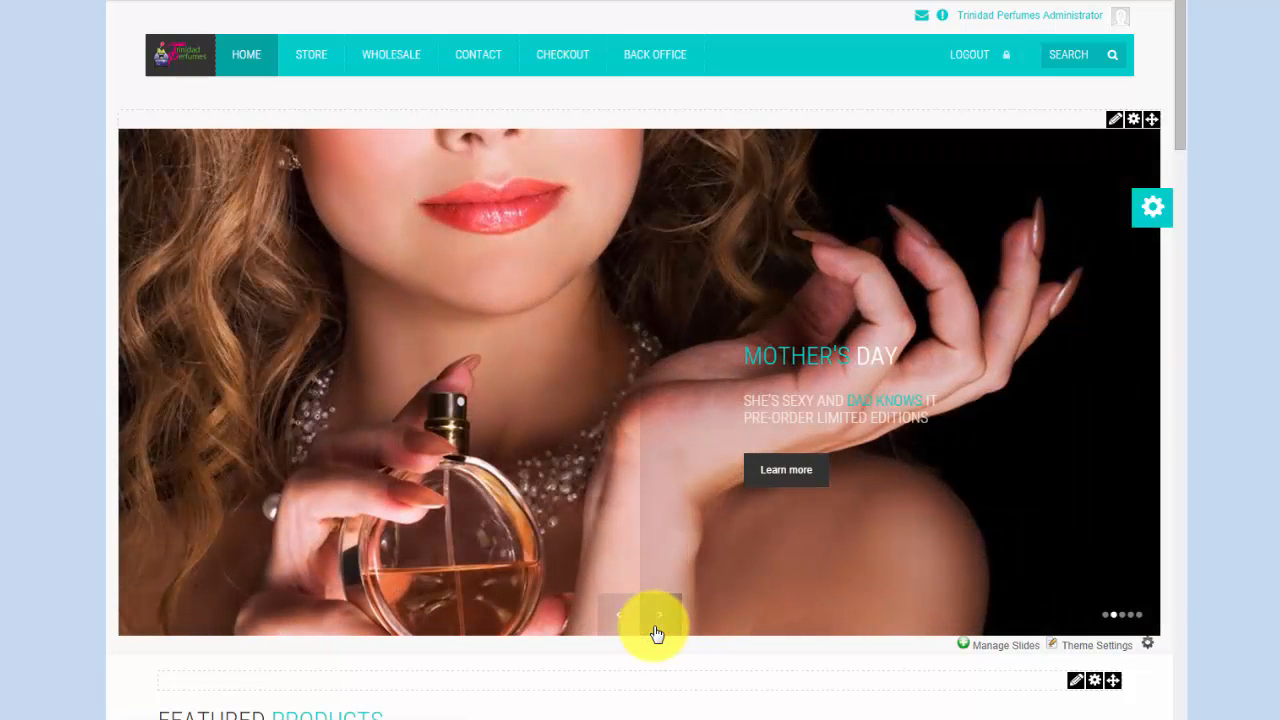
pyautogui.click(656, 627)
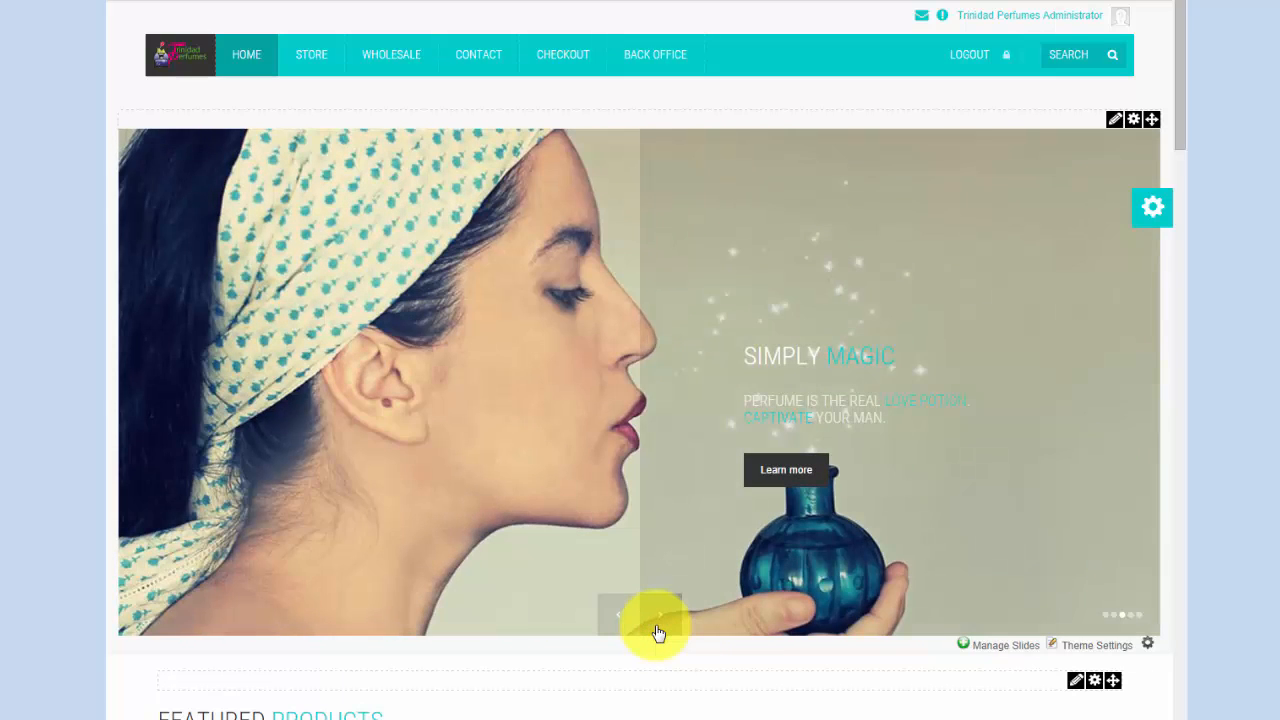